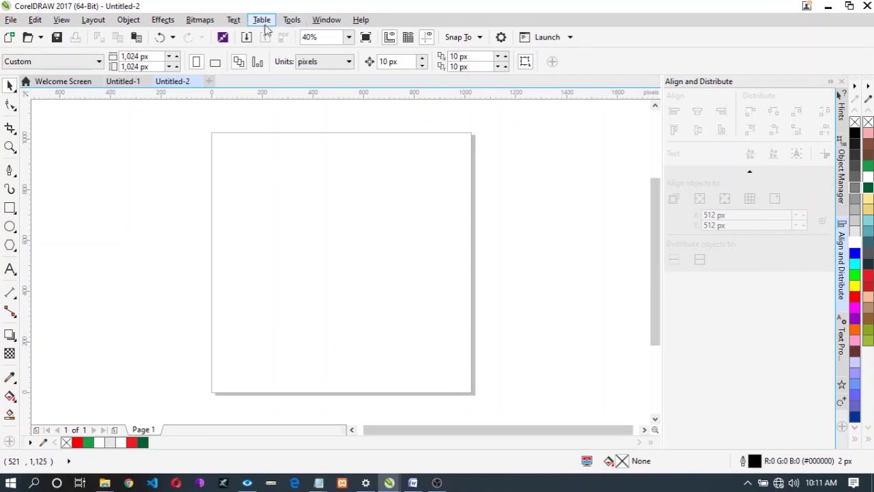
{"action": "left_click", "coordinate": [326, 19]}
{"action": "mouse_move", "coordinate": [377, 190]}
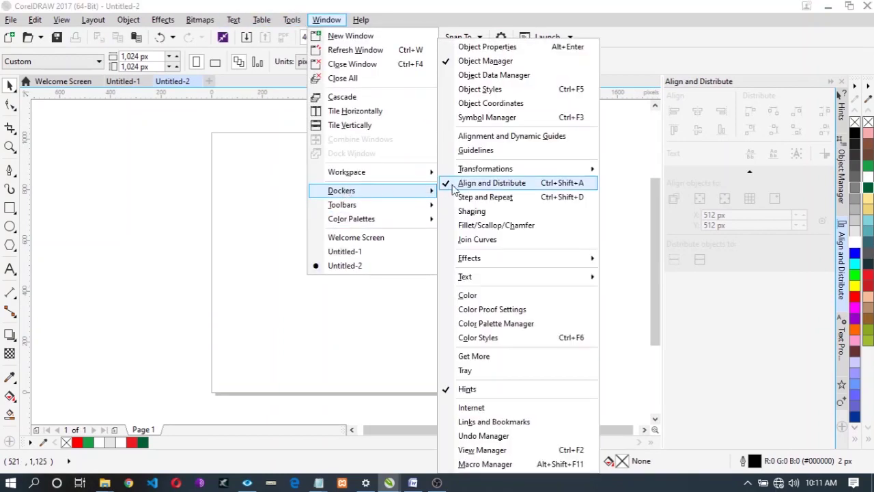
{"action": "left_click", "coordinate": [174, 386]}
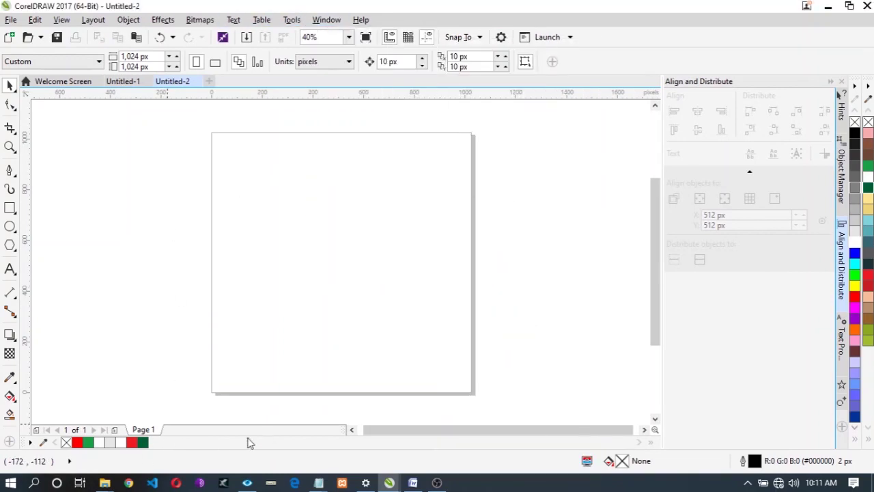
{"action": "left_click", "coordinate": [327, 19]}
{"action": "mouse_move", "coordinate": [351, 219]}
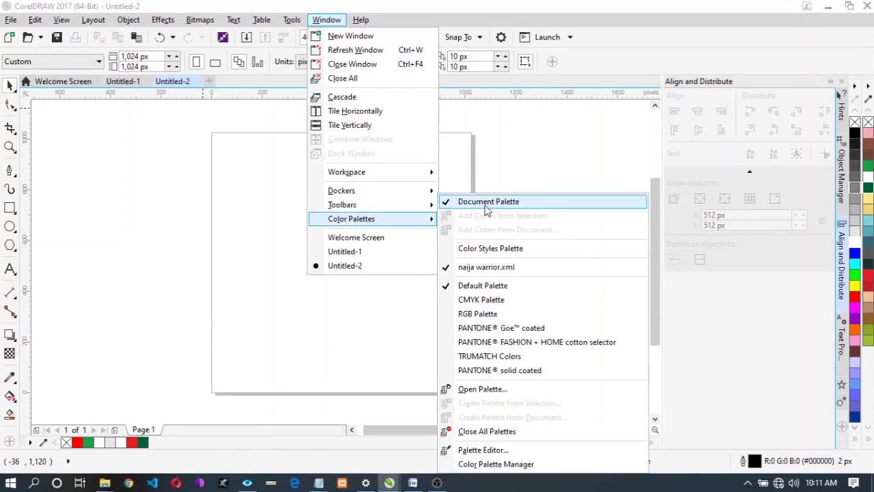
{"action": "left_click", "coordinate": [134, 212]}
Draw a circle about 540 px in diameter on the page and a wide rectangle covering its upper half
{"action": "left_click", "coordinate": [10, 226]}
{"action": "left_click_drag", "start_coordinate": [265, 207], "coordinate": [402, 324]}
{"action": "left_click_drag", "start_coordinate": [329, 275], "coordinate": [339, 250]}
{"action": "left_click", "coordinate": [10, 208]}
{"action": "left_click_drag", "start_coordinate": [216, 151], "coordinate": [443, 254]}
Trim the circle with the rectangle and delete the rectangle, leaving a lower semicircle
{"action": "left_click", "coordinate": [10, 86]}
{"action": "left_click", "coordinate": [95, 146]}
{"action": "key", "text": "ctrl+a"}
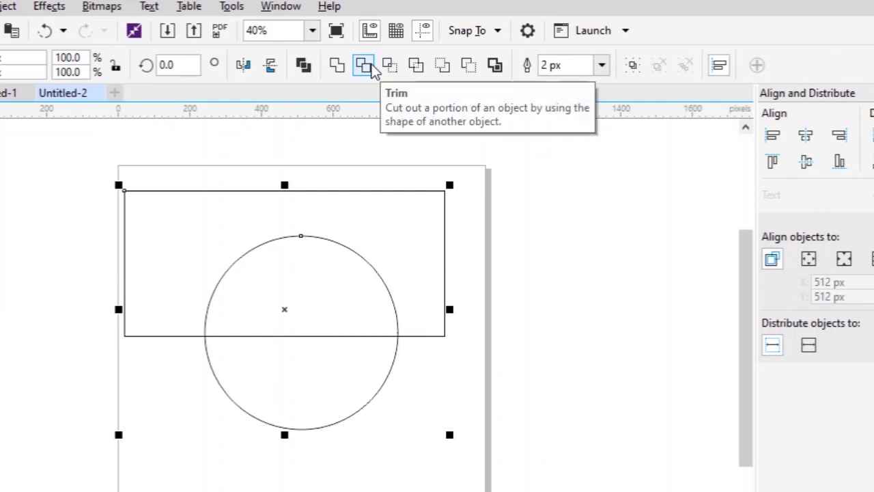
{"action": "left_click", "coordinate": [365, 65]}
{"action": "left_click_drag", "start_coordinate": [390, 251], "coordinate": [136, 239]}
{"action": "key", "text": "Delete"}
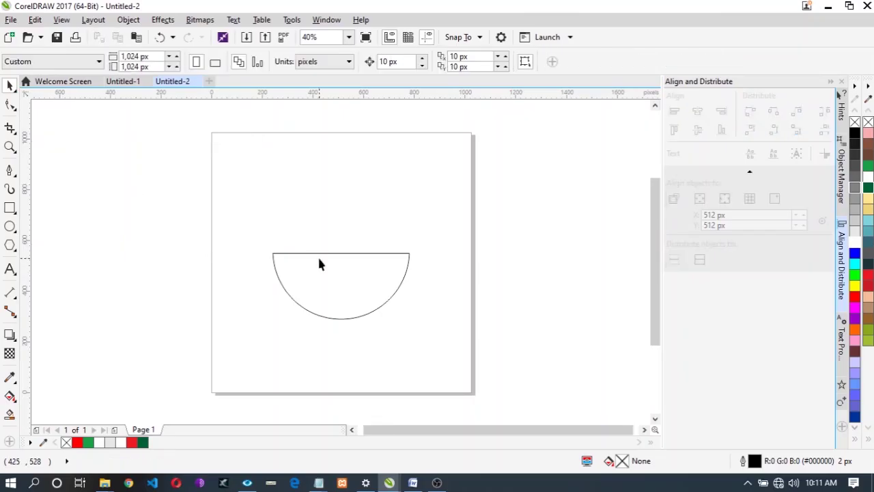
Enlarge the semicircle proportionally to about 926 by 446 px
{"action": "left_click", "coordinate": [296, 377]}
{"action": "left_click_drag", "start_coordinate": [394, 331], "coordinate": [463, 276]}
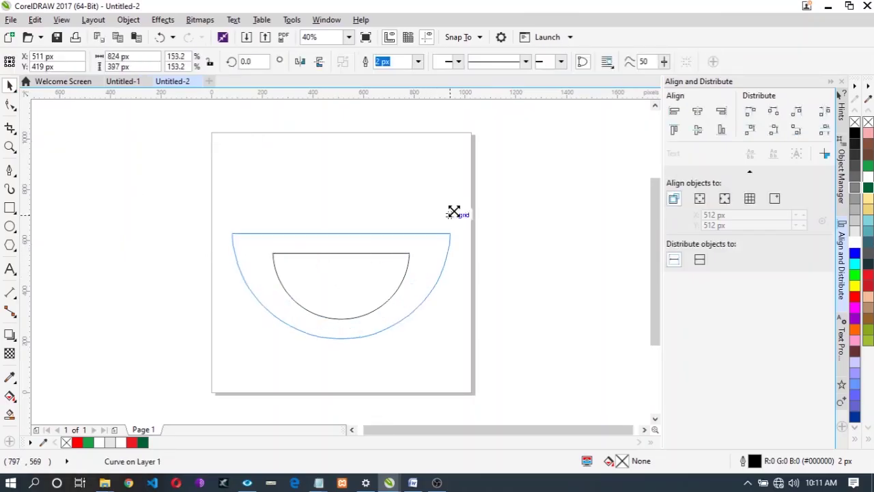
{"action": "left_click_drag", "start_coordinate": [454, 211], "coordinate": [466, 204]}
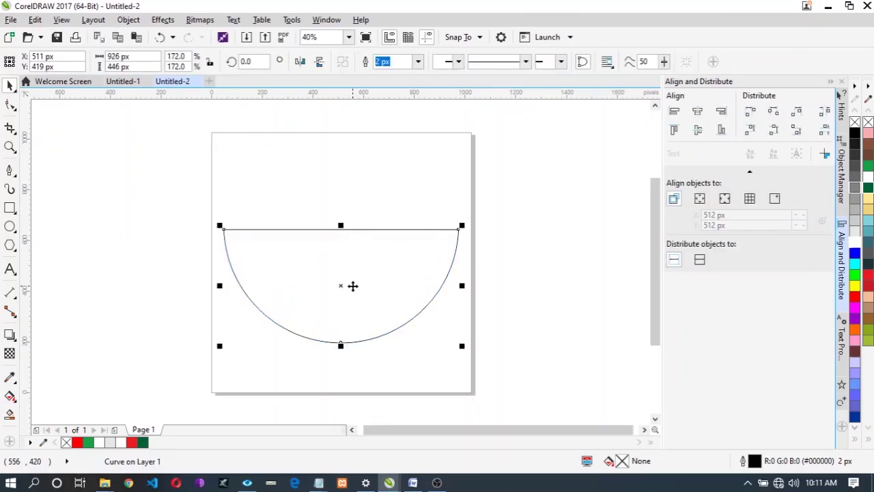
Move the semicircle off the page onto the empty workspace to the page's left
{"action": "left_click", "coordinate": [351, 429]}
{"action": "left_click", "coordinate": [352, 430]}
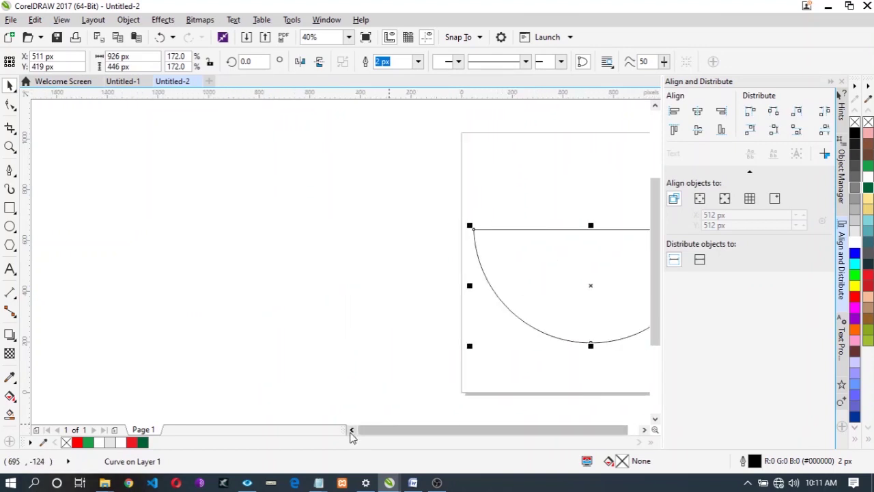
{"action": "left_click_drag", "start_coordinate": [579, 289], "coordinate": [213, 281]}
{"action": "left_click", "coordinate": [137, 274]}
{"action": "left_click", "coordinate": [242, 277]}
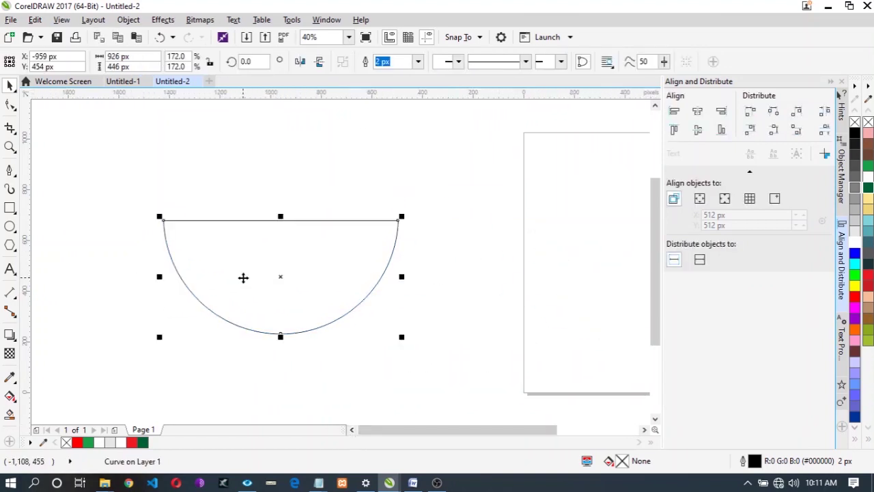
Duplicate the semicircle in place and flatten the copy from below to a height of about 283 px
{"action": "right_click", "coordinate": [244, 278]}
{"action": "left_click", "coordinate": [326, 249]}
{"action": "right_click", "coordinate": [473, 244]}
{"action": "left_click", "coordinate": [505, 324]}
{"action": "left_click_drag", "start_coordinate": [280, 338], "coordinate": [280, 296]}
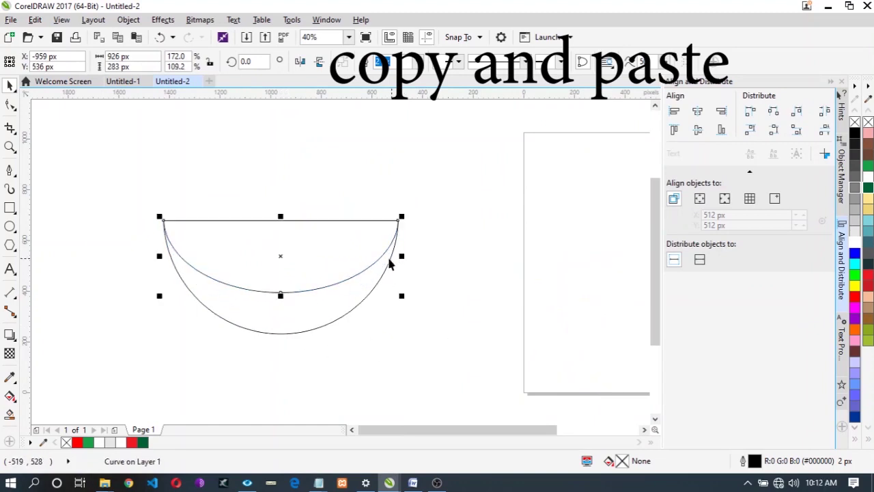
Duplicate the flattened shape in place and shrink the copy to about 884 by 245 px, keeping it centred along the straight edge
{"action": "left_click", "coordinate": [268, 194]}
{"action": "left_click", "coordinate": [351, 258]}
{"action": "right_click", "coordinate": [353, 261]}
{"action": "left_click", "coordinate": [393, 250]}
{"action": "right_click", "coordinate": [430, 223]}
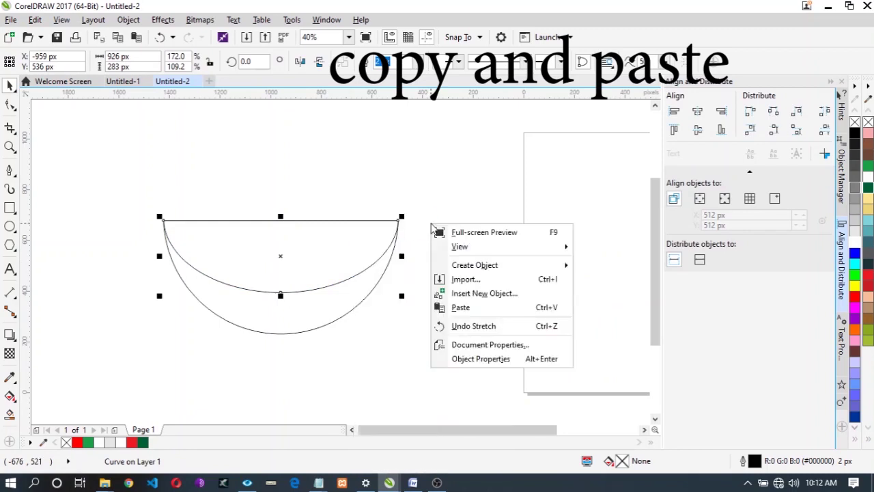
{"action": "left_click", "coordinate": [461, 307]}
{"action": "left_click_drag", "start_coordinate": [280, 295], "coordinate": [285, 283]}
{"action": "left_click_drag", "start_coordinate": [401, 251], "coordinate": [393, 252]}
Fill the innermost shape red without an outline, and fill the middle shape white
{"action": "left_click", "coordinate": [206, 330]}
{"action": "left_click", "coordinate": [291, 235]}
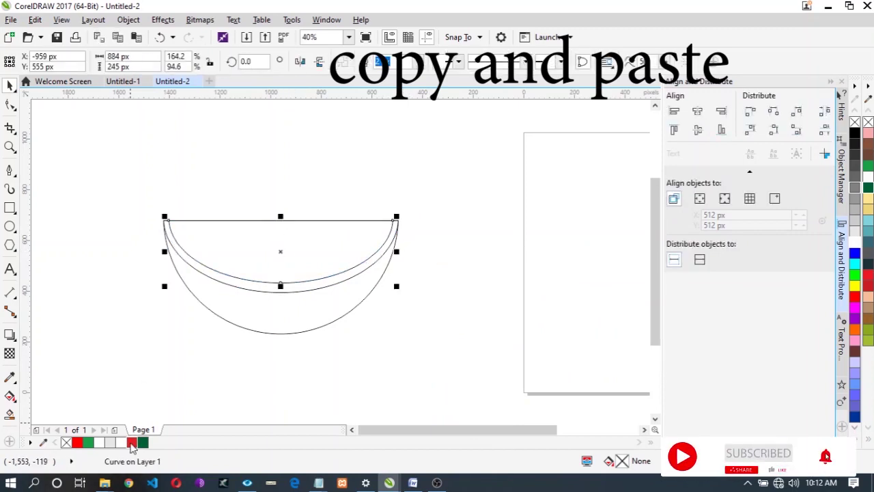
{"action": "left_click", "coordinate": [132, 444]}
{"action": "right_click", "coordinate": [67, 443]}
{"action": "left_click", "coordinate": [188, 305]}
{"action": "left_click", "coordinate": [196, 269]}
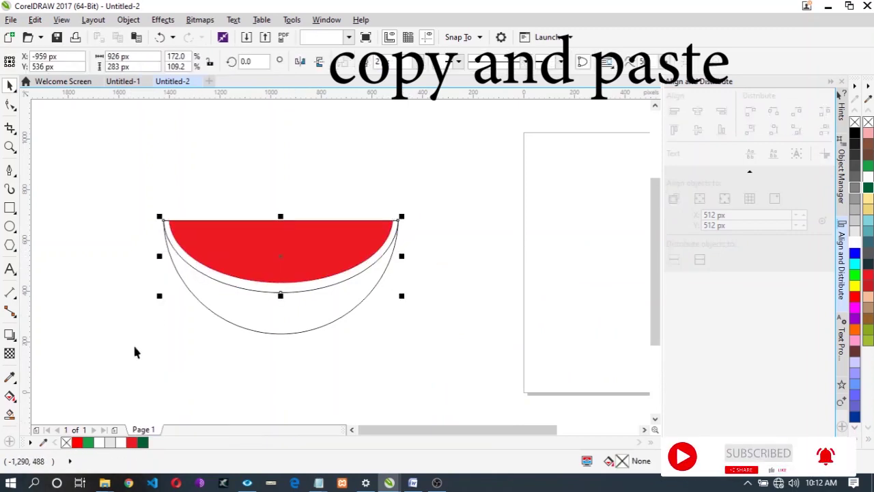
Fill the outer semicircle with the lighter green and give the white middle shape an outline in the same green
{"action": "left_click", "coordinate": [257, 334]}
{"action": "left_click", "coordinate": [142, 442]}
{"action": "left_click", "coordinate": [89, 443]}
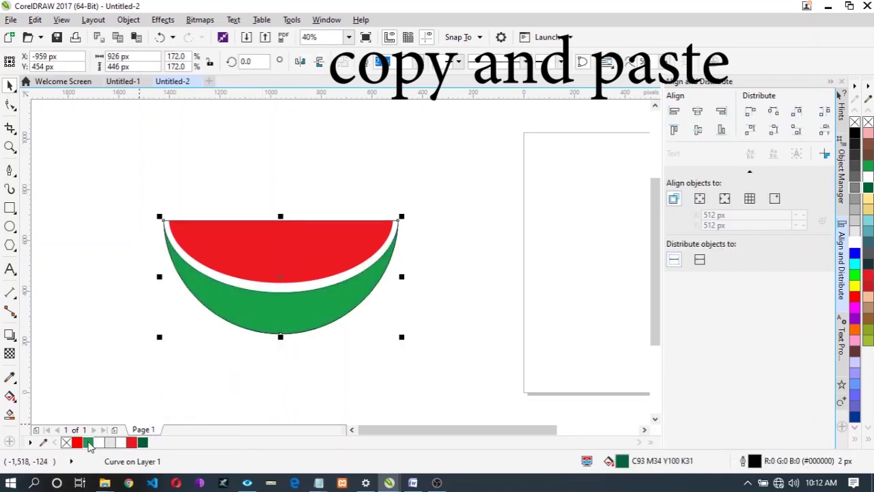
{"action": "key", "text": "Escape"}
{"action": "left_click", "coordinate": [197, 269]}
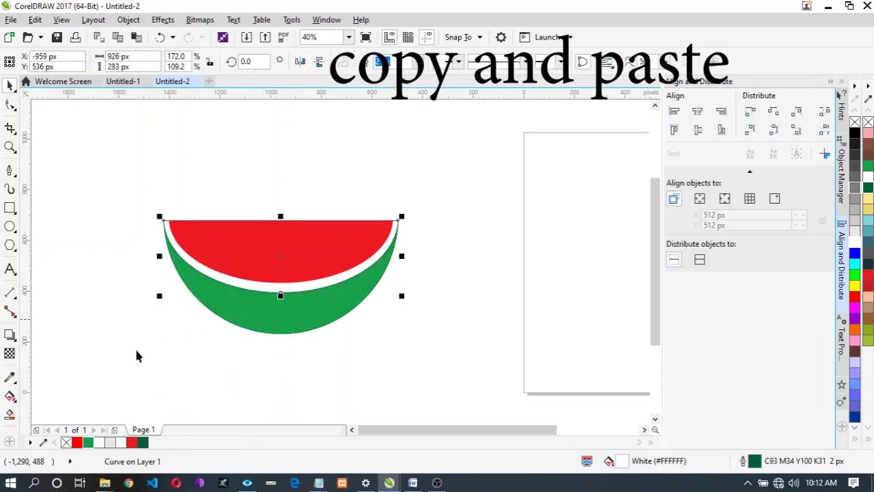
{"action": "right_click", "coordinate": [89, 442]}
{"action": "left_click", "coordinate": [164, 314]}
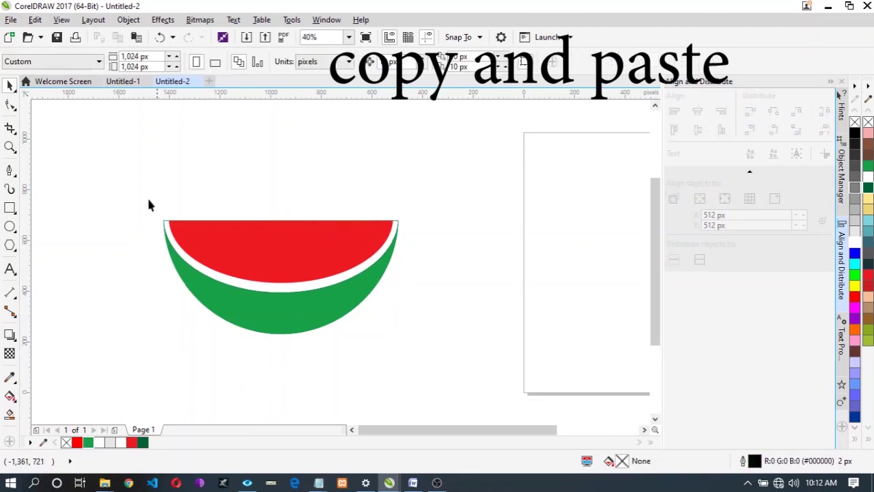
Duplicate the red shape and move the copy above and to the right of the slice
{"action": "left_click", "coordinate": [250, 244]}
{"action": "right_click", "coordinate": [250, 244]}
{"action": "left_click", "coordinate": [293, 250]}
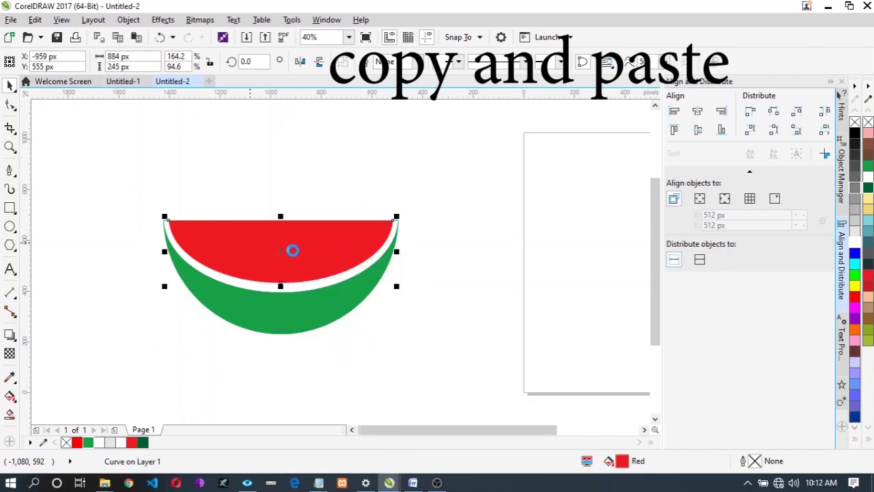
{"action": "right_click", "coordinate": [442, 218]}
{"action": "left_click", "coordinate": [480, 298]}
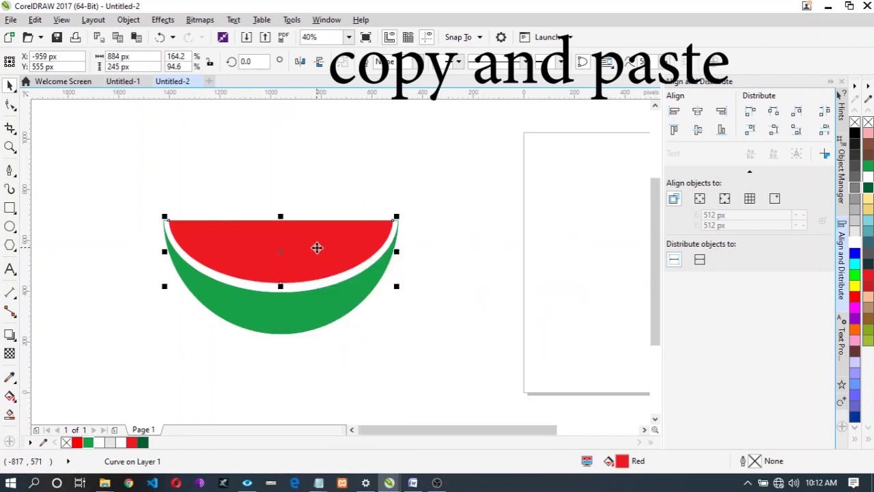
{"action": "left_click_drag", "start_coordinate": [317, 247], "coordinate": [399, 175]}
Change the red copy's fill to a red leather bitmap pattern
{"action": "double_click", "coordinate": [623, 463]}
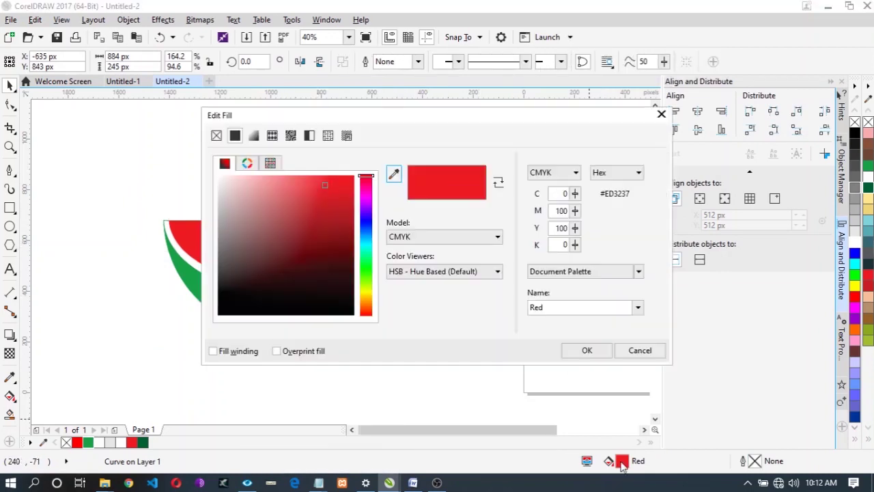
{"action": "left_click", "coordinate": [271, 135]}
{"action": "left_click", "coordinate": [291, 135]}
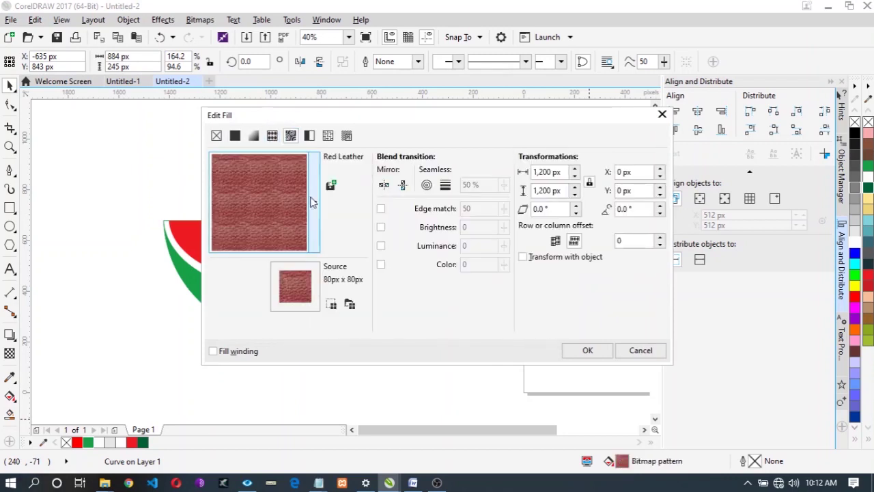
{"action": "left_click", "coordinate": [314, 201]}
{"action": "left_click", "coordinate": [327, 332]}
{"action": "left_click", "coordinate": [584, 349]}
Align the leather-textured copy with the red shape by their horizontal and vertical centres
{"action": "left_click", "coordinate": [409, 175]}
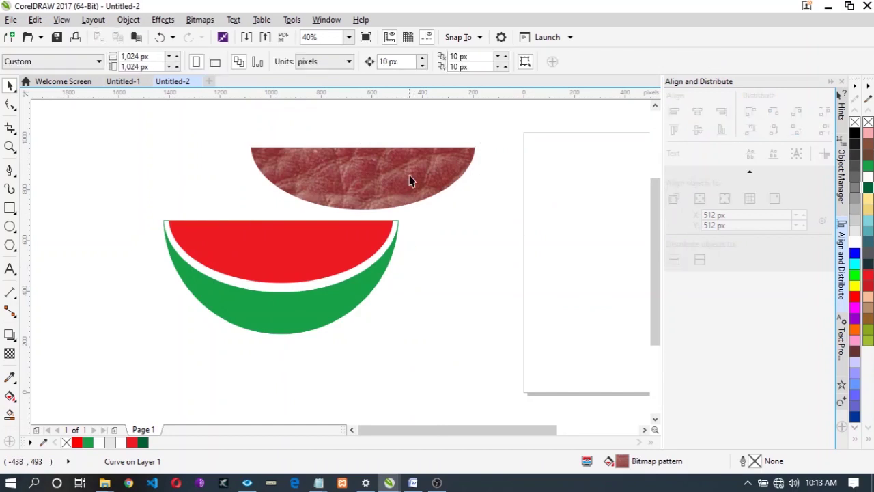
{"action": "left_click", "coordinate": [271, 258], "text": "shift"}
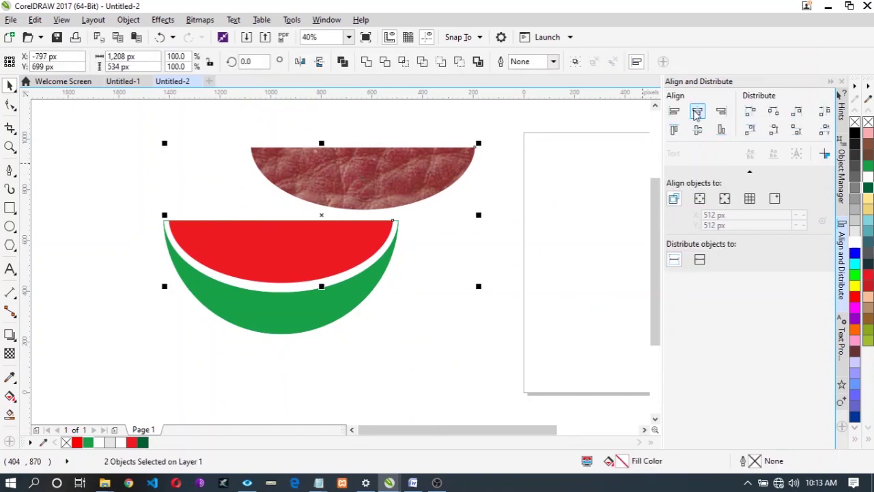
{"action": "left_click", "coordinate": [697, 111]}
{"action": "left_click", "coordinate": [698, 129]}
{"action": "key", "text": "Escape"}
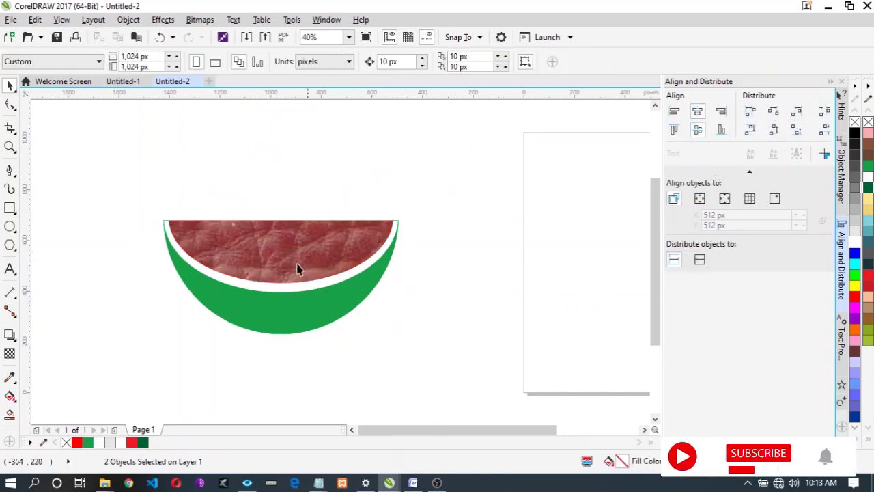
Apply a uniform transparency of 58 to the leather-textured shape with the Transparency tool
{"action": "left_click", "coordinate": [297, 269]}
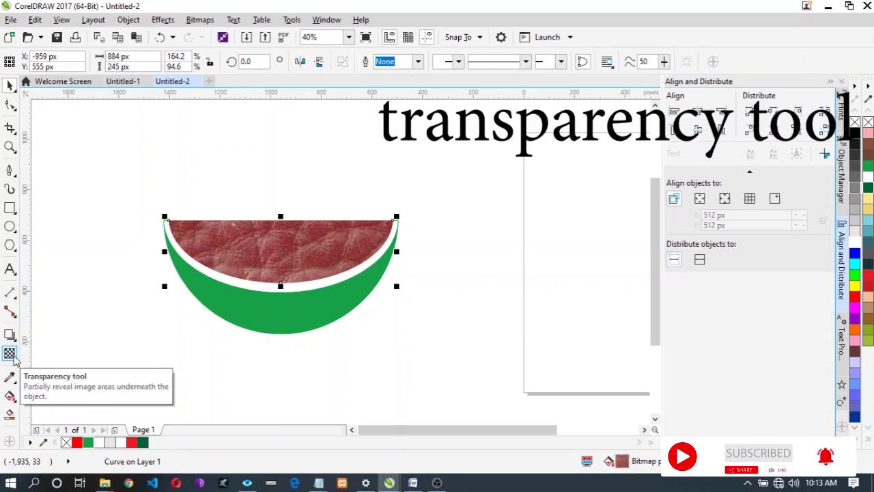
{"action": "left_click", "coordinate": [9, 354]}
{"action": "left_click", "coordinate": [28, 62]}
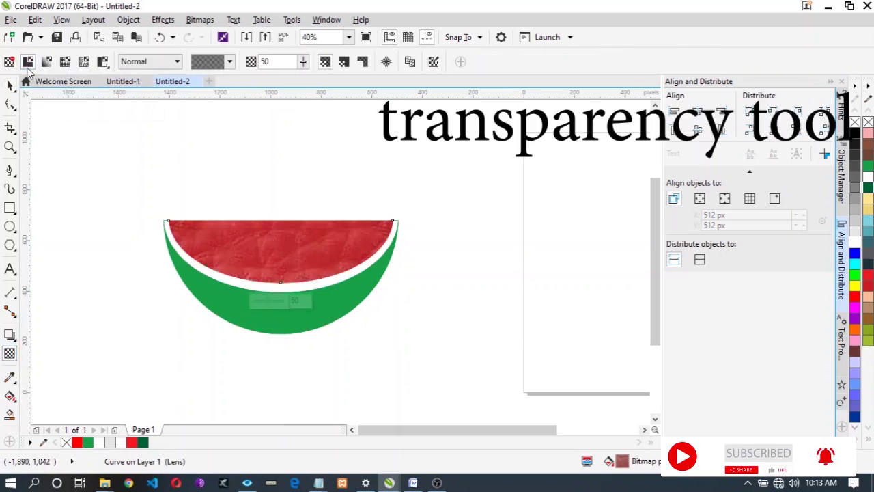
{"action": "left_click", "coordinate": [304, 61]}
{"action": "left_click_drag", "start_coordinate": [295, 81], "coordinate": [318, 83]}
{"action": "left_click", "coordinate": [304, 63]}
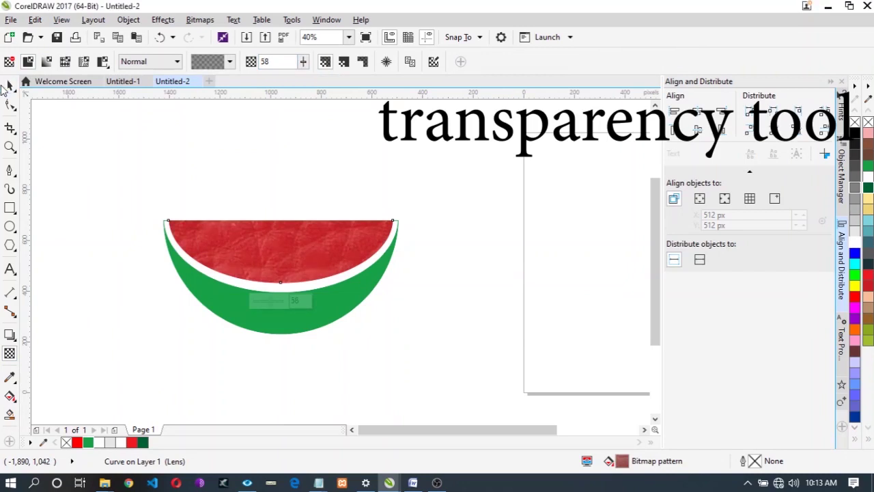
{"action": "left_click", "coordinate": [8, 85]}
{"action": "left_click", "coordinate": [127, 137]}
Move the semi-transparent textured shape aside to expose the red shape beneath, and undo the move
{"action": "key", "text": "z"}
{"action": "left_click_drag", "start_coordinate": [142, 192], "coordinate": [422, 357]}
{"action": "left_click", "coordinate": [10, 86]}
{"action": "left_click", "coordinate": [178, 187]}
{"action": "left_click", "coordinate": [117, 150]}
{"action": "left_click_drag", "start_coordinate": [177, 187], "coordinate": [207, 149]}
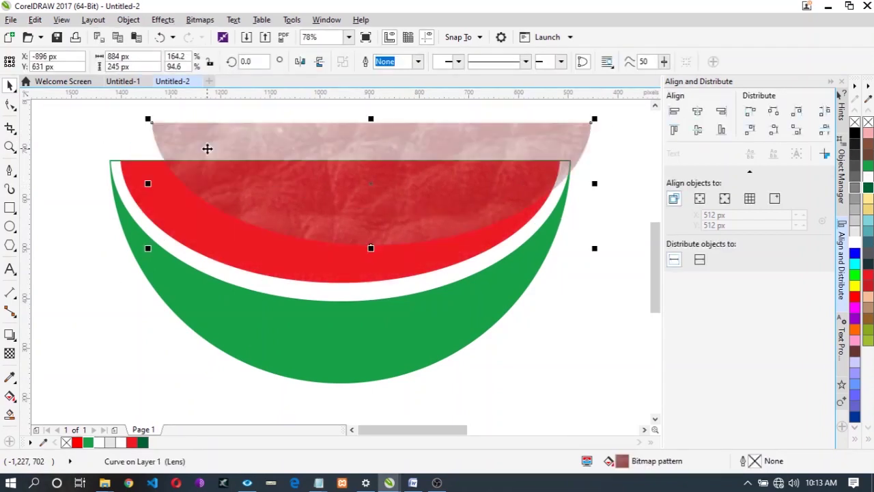
{"action": "key", "text": "ctrl+z"}
Group the semi-transparent textured shape with the red shape beneath it
{"action": "left_click_drag", "start_coordinate": [102, 123], "coordinate": [463, 236]}
{"action": "left_click_drag", "start_coordinate": [565, 271], "coordinate": [564, 286]}
{"action": "right_click", "coordinate": [564, 287]}
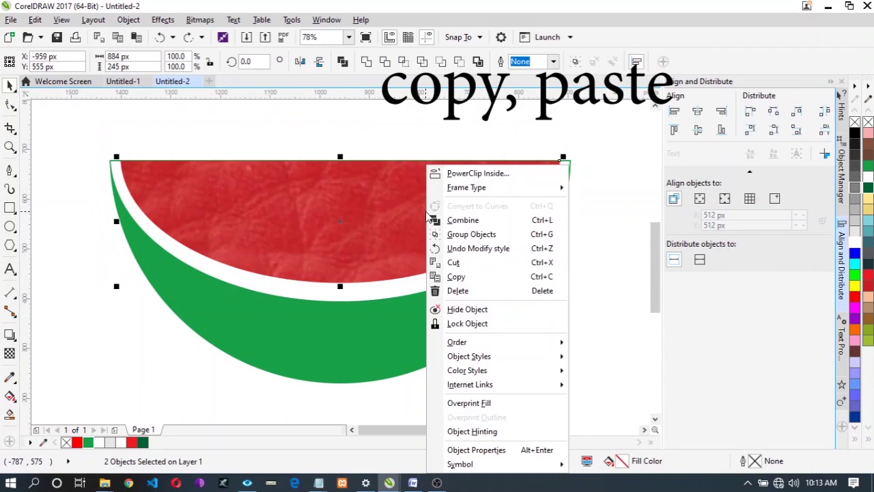
{"action": "left_click", "coordinate": [478, 234]}
{"action": "left_click", "coordinate": [577, 347]}
Duplicate the textured red group and move the copy down and to the right of the original
{"action": "right_click", "coordinate": [394, 228]}
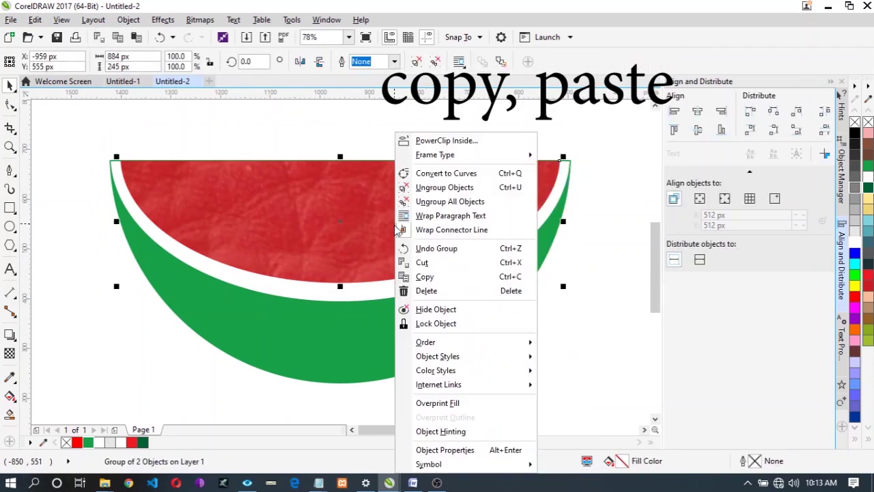
{"action": "left_click", "coordinate": [454, 275]}
{"action": "right_click", "coordinate": [242, 126]}
{"action": "left_click", "coordinate": [316, 210]}
{"action": "left_click_drag", "start_coordinate": [321, 212], "coordinate": [451, 334]}
Convert the original textured red group to a 300 dpi RGB Color (24-bit) bitmap with anti-aliasing and a transparent background
{"action": "left_click", "coordinate": [451, 148]}
{"action": "left_click", "coordinate": [410, 203]}
{"action": "left_click", "coordinate": [200, 20]}
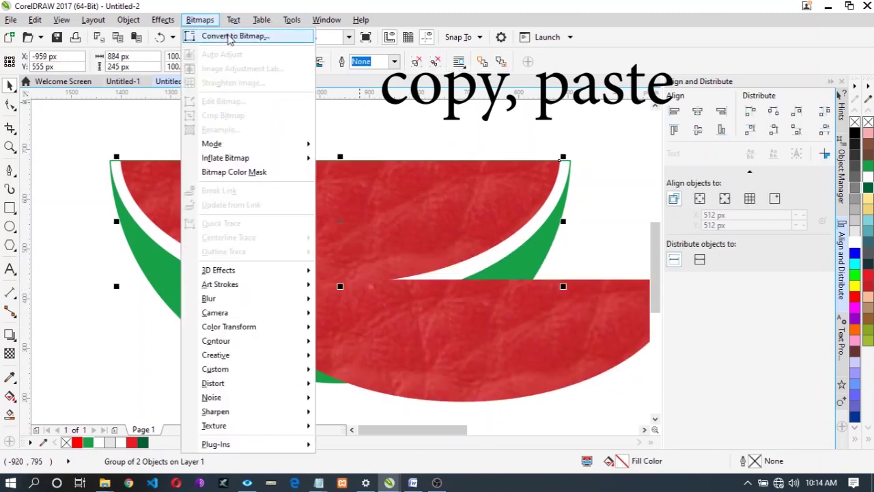
{"action": "left_click", "coordinate": [229, 37]}
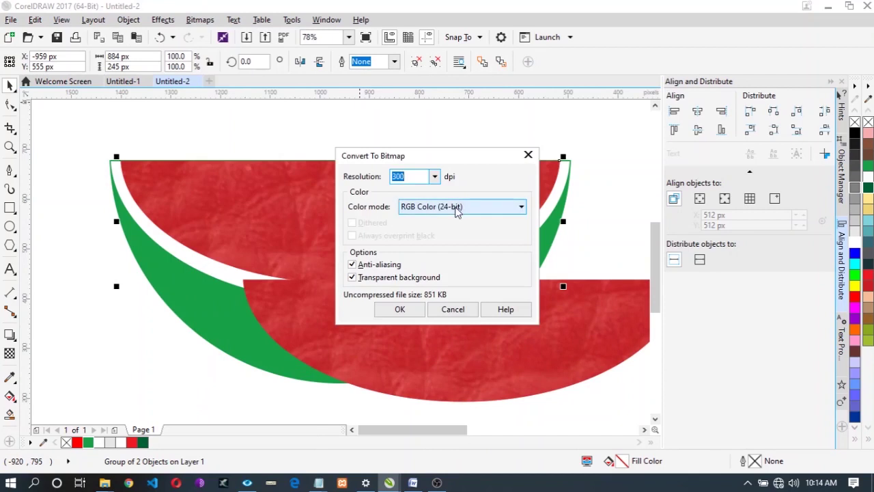
{"action": "left_click", "coordinate": [458, 207]}
{"action": "left_click", "coordinate": [435, 262]}
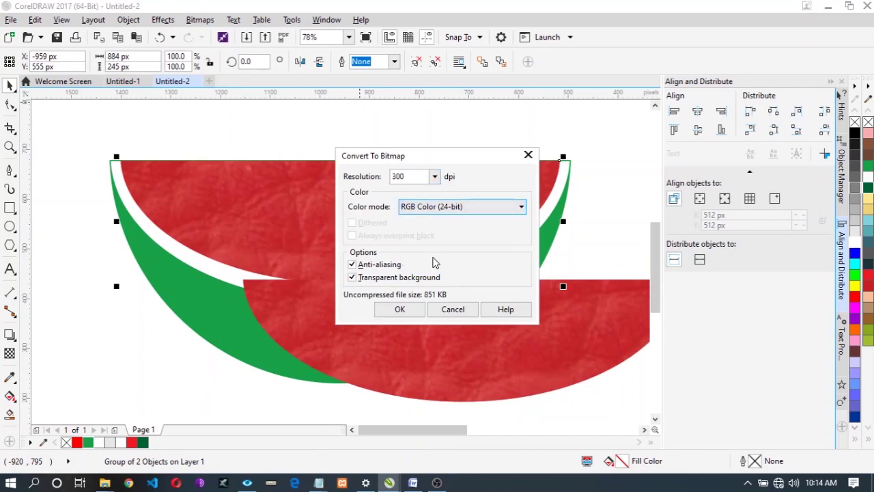
{"action": "left_click", "coordinate": [401, 309]}
Apply a Gaussian Blur with a 6.8-pixel radius to the original textured red bitmap
{"action": "left_click", "coordinate": [203, 21]}
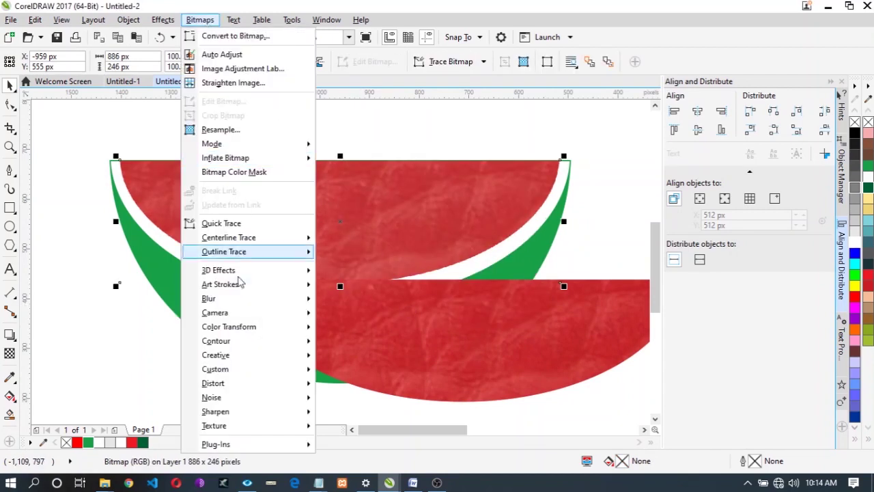
{"action": "mouse_move", "coordinate": [273, 298]}
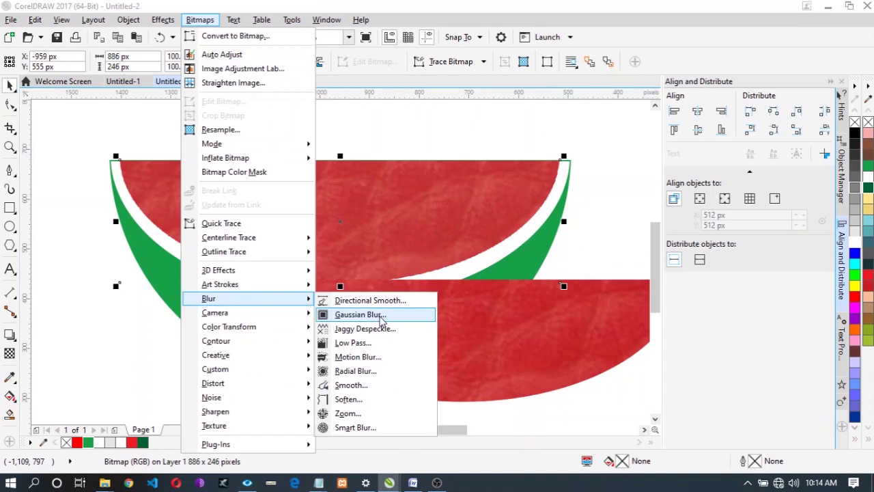
{"action": "left_click", "coordinate": [381, 317]}
{"action": "left_click_drag", "start_coordinate": [412, 198], "coordinate": [409, 278]}
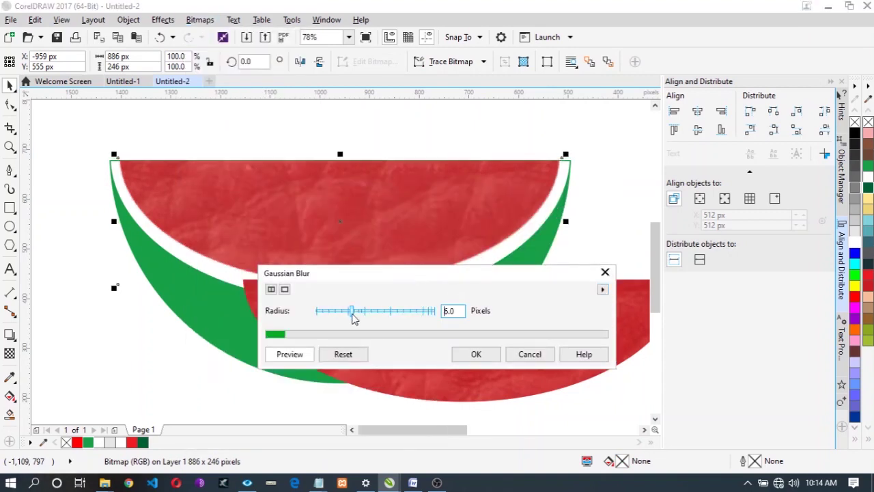
{"action": "left_click_drag", "start_coordinate": [353, 315], "coordinate": [356, 315]}
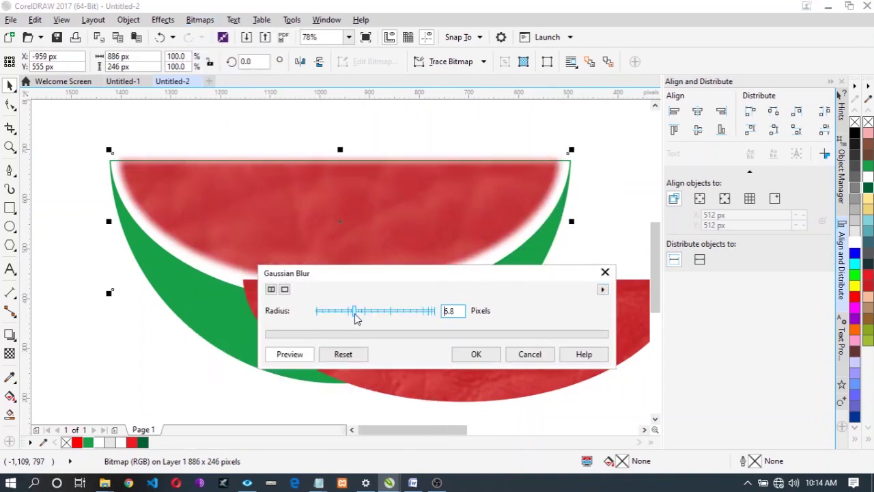
{"action": "left_click", "coordinate": [477, 354]}
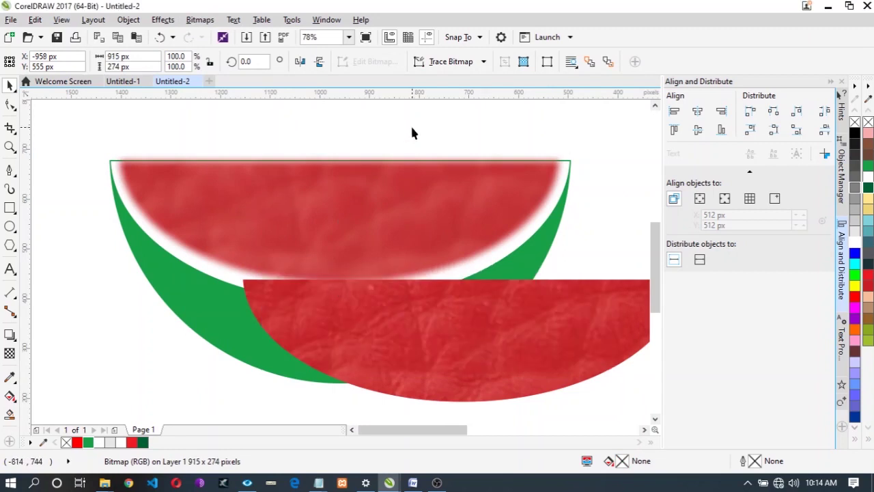
Align the sharp textured red copy with the blurred bitmap, centred both horizontally and vertically
{"action": "left_click", "coordinate": [480, 338]}
{"action": "left_click", "coordinate": [434, 209], "text": "shift"}
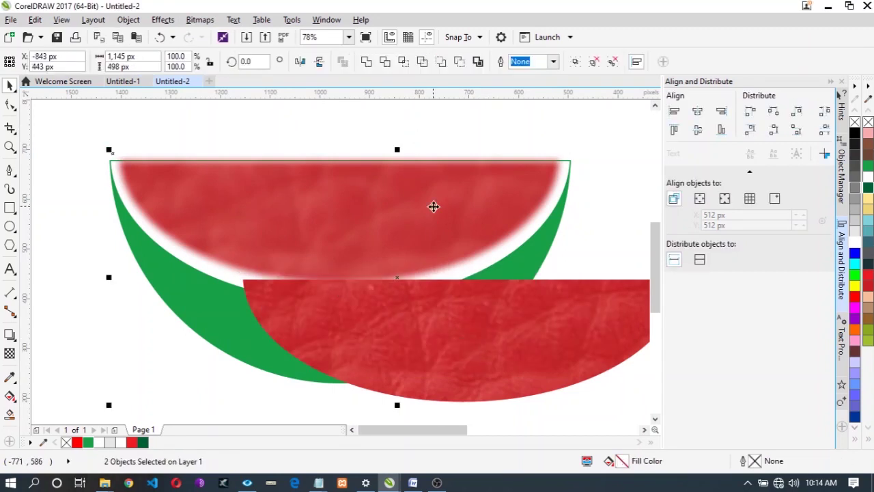
{"action": "left_click", "coordinate": [697, 112]}
{"action": "left_click", "coordinate": [698, 131]}
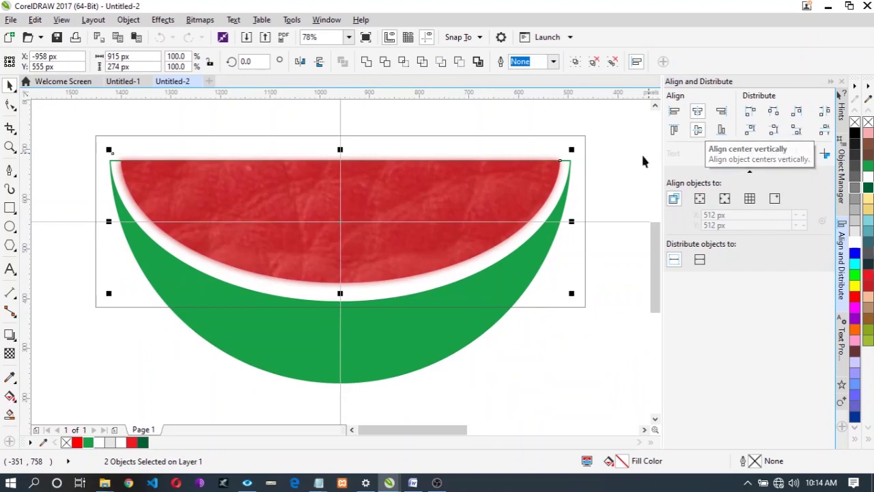
{"action": "key", "text": "ctrl+g"}
Shrink the sharp textured red group about its centre to about 791 by 196 px, inside the blurred bitmap's edges
{"action": "left_click_drag", "start_coordinate": [566, 158], "coordinate": [554, 168]}
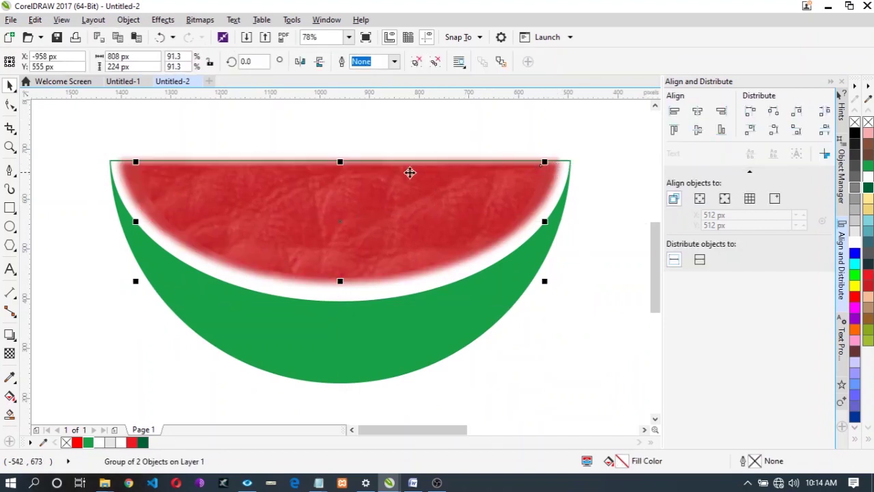
{"action": "left_click_drag", "start_coordinate": [547, 159], "coordinate": [543, 161]}
{"action": "left_click_drag", "start_coordinate": [341, 161], "coordinate": [343, 167]}
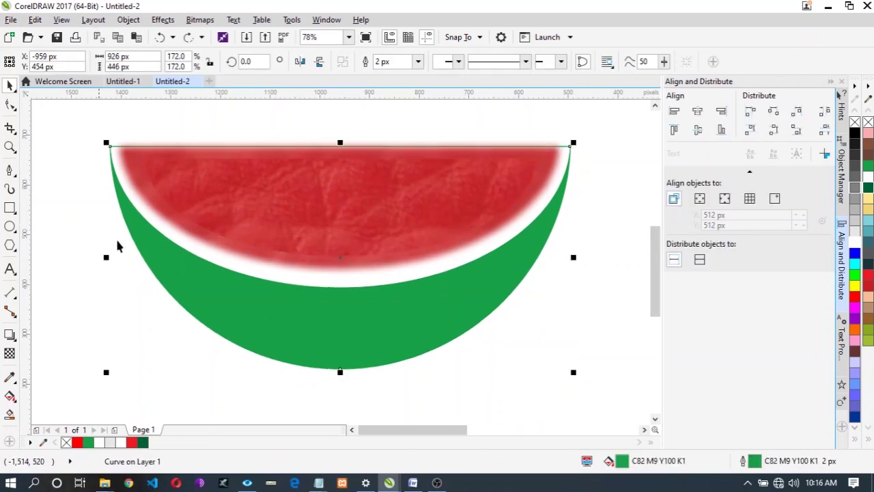
Duplicate the green semicircle and move the copy down and to the right of the slice
{"action": "right_click", "coordinate": [232, 297]}
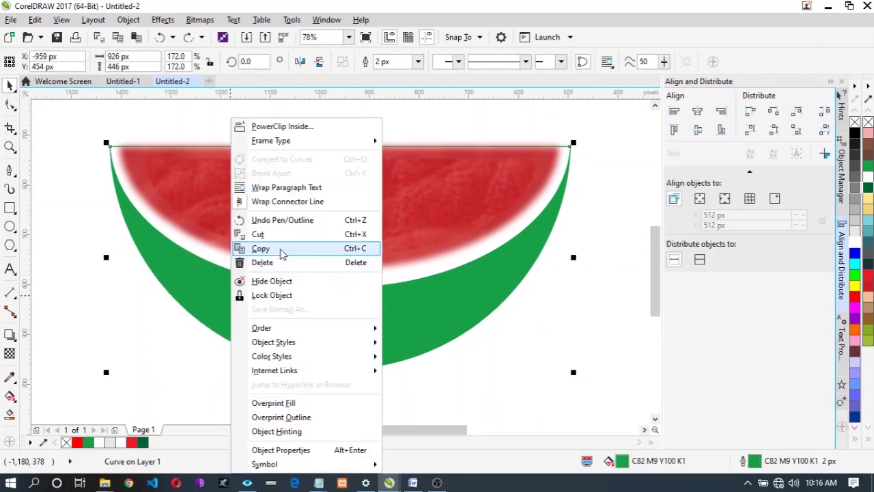
{"action": "left_click", "coordinate": [280, 249]}
{"action": "right_click", "coordinate": [73, 198]}
{"action": "left_click", "coordinate": [123, 280]}
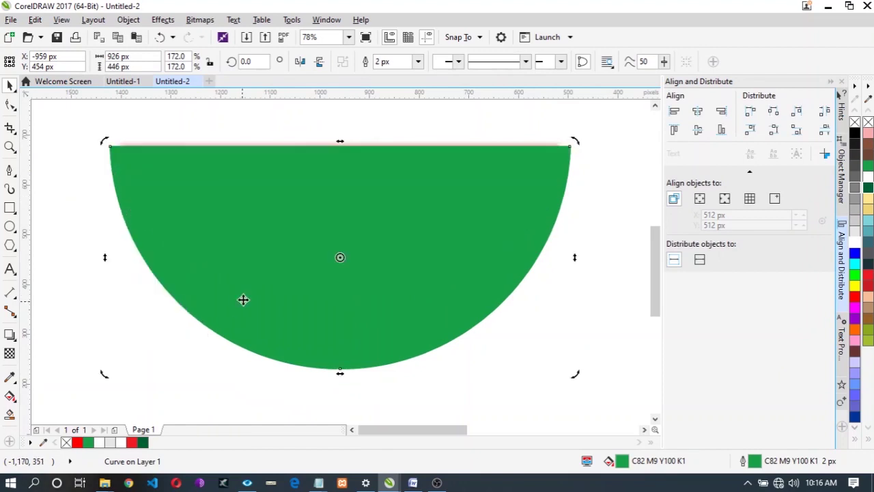
{"action": "left_click_drag", "start_coordinate": [241, 298], "coordinate": [394, 374]}
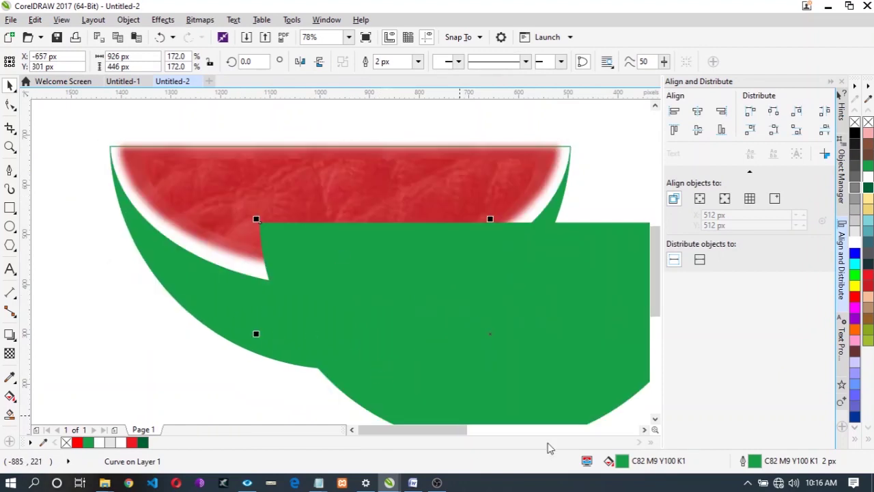
Fill the green copy with the Red Leather bitmap pattern
{"action": "double_click", "coordinate": [622, 462]}
{"action": "left_click", "coordinate": [290, 135]}
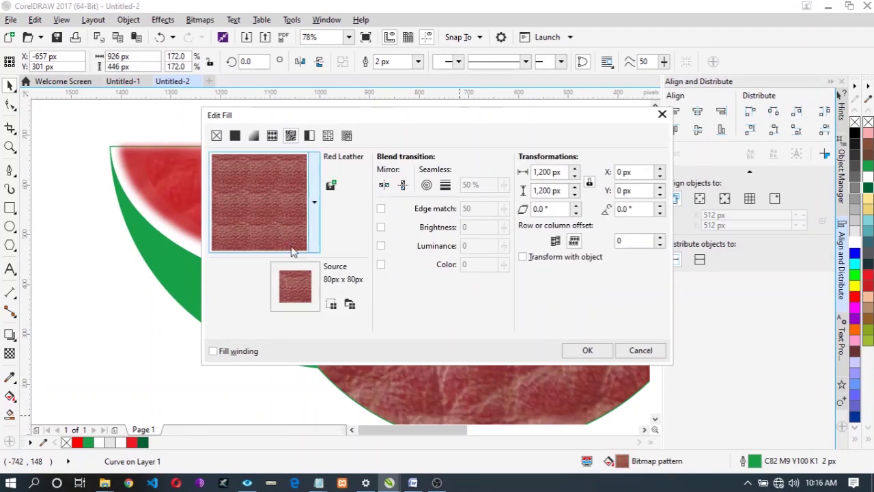
{"action": "left_click", "coordinate": [587, 350]}
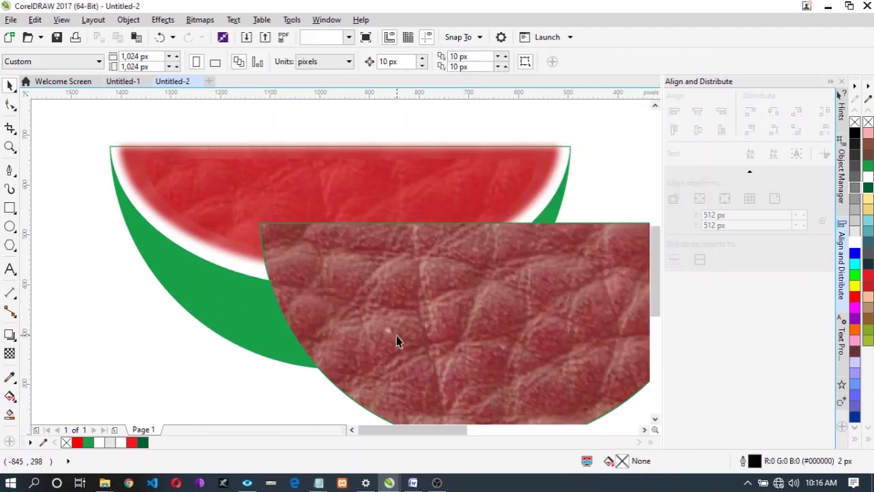
Remove the outlines from the leather-textured copy and from the original green semicircle
{"action": "right_click", "coordinate": [66, 443]}
{"action": "left_click", "coordinate": [99, 372]}
{"action": "left_click", "coordinate": [219, 321]}
{"action": "right_click", "coordinate": [67, 443]}
{"action": "left_click", "coordinate": [72, 352]}
Align the leather-textured copy with the green semicircle, centred both horizontally and vertically
{"action": "left_click", "coordinate": [515, 354]}
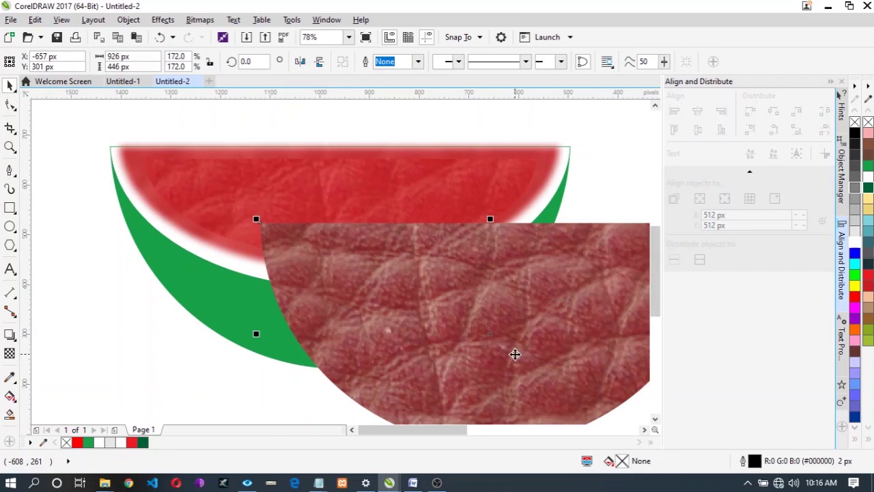
{"action": "left_click", "coordinate": [209, 303], "text": "shift"}
{"action": "left_click", "coordinate": [698, 111]}
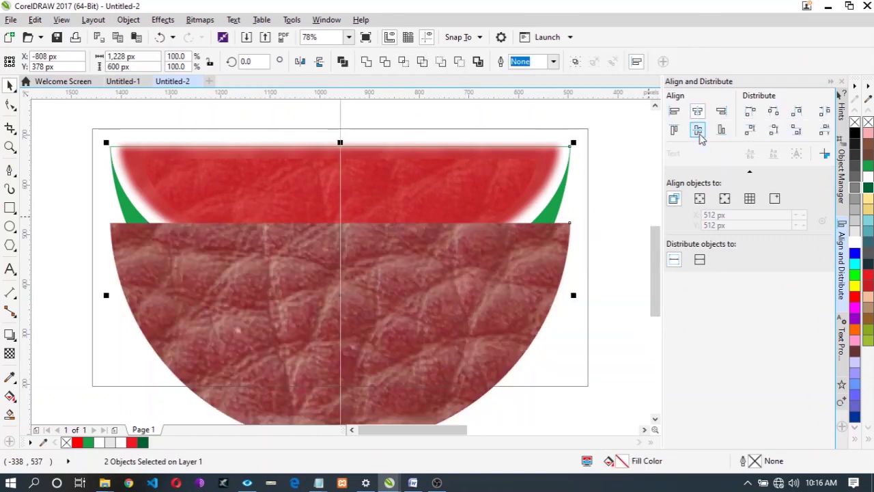
{"action": "left_click", "coordinate": [698, 130]}
{"action": "left_click", "coordinate": [63, 297]}
Apply a uniform transparency to the leather-textured semicircle and raise it above 70
{"action": "left_click", "coordinate": [195, 289]}
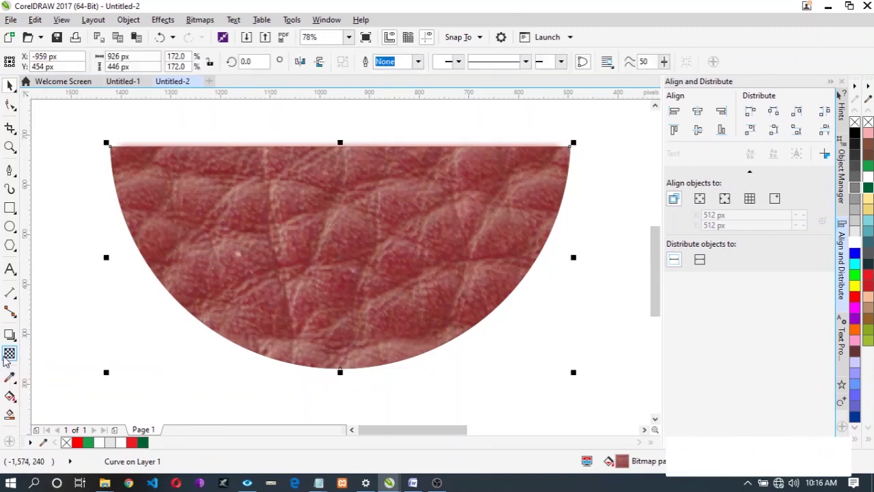
{"action": "left_click", "coordinate": [8, 356]}
{"action": "left_click", "coordinate": [27, 63]}
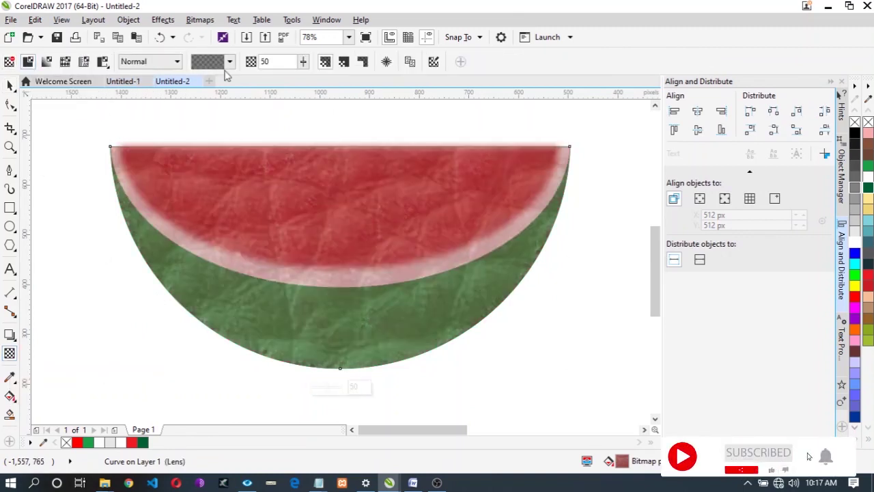
{"action": "left_click", "coordinate": [303, 61]}
{"action": "left_click_drag", "start_coordinate": [307, 80], "coordinate": [321, 83]}
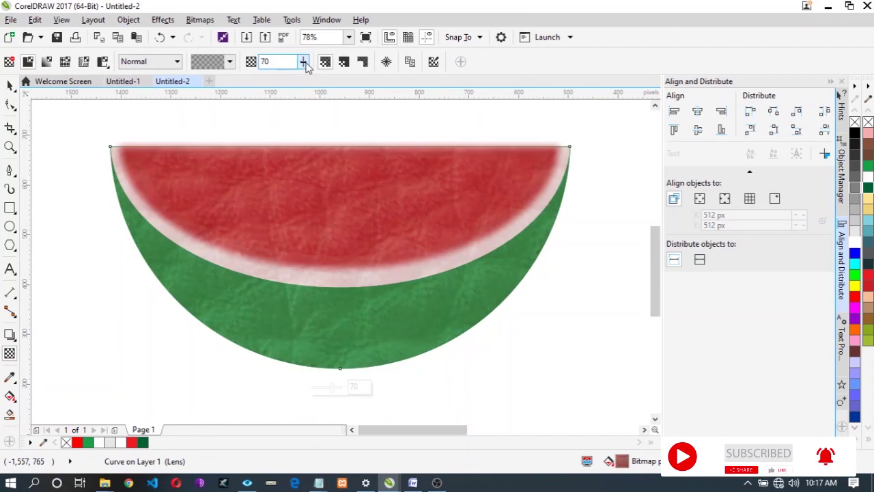
{"action": "left_click", "coordinate": [229, 61]}
{"action": "left_click", "coordinate": [312, 161]}
{"action": "left_click", "coordinate": [303, 62]}
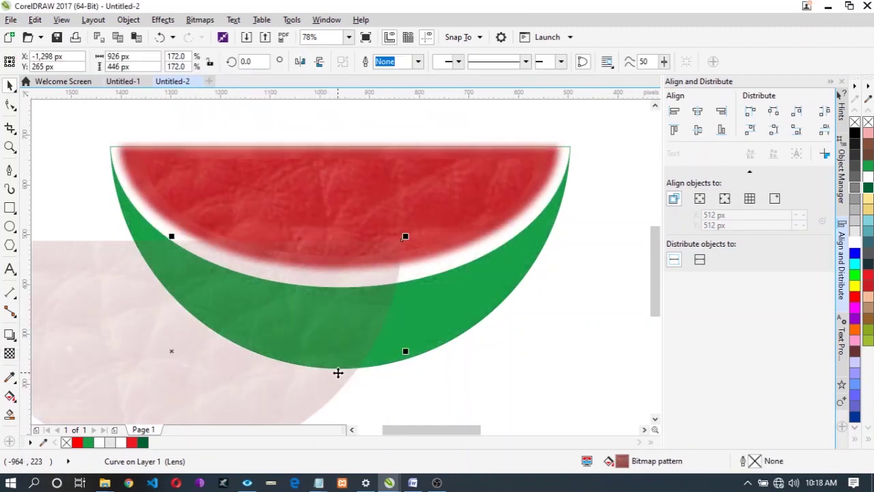
Send the transparent leather-textured semicircle to the back of the page and shift it up and to the right
{"action": "right_click", "coordinate": [350, 332]}
{"action": "mouse_move", "coordinate": [444, 332]}
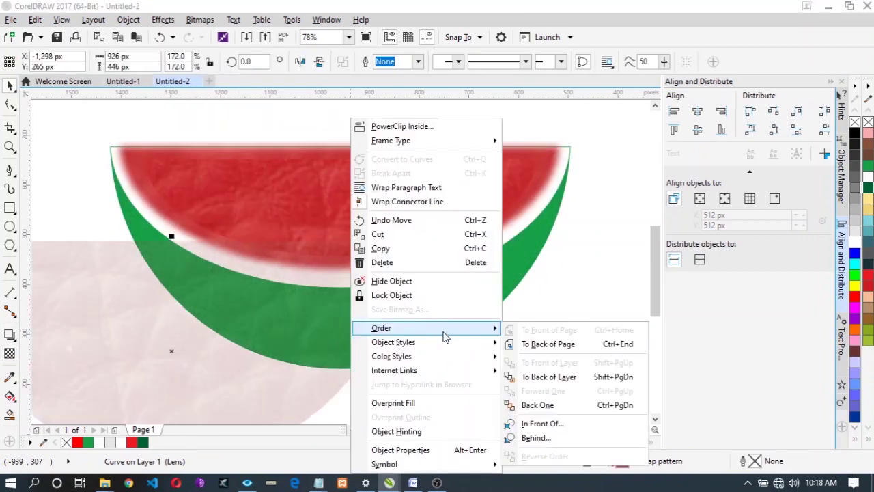
{"action": "left_click", "coordinate": [585, 349]}
{"action": "left_click_drag", "start_coordinate": [342, 383], "coordinate": [425, 356]}
Move the slice part beside the green rind aside and undo the move
{"action": "left_click", "coordinate": [485, 335]}
{"action": "left_click_drag", "start_coordinate": [521, 274], "coordinate": [539, 312]}
{"action": "key", "text": "ctrl+z"}
Order the green semicircle behind the leather-textured one and place the texture over it at about X -959 px, Y 456 px
{"action": "left_click", "coordinate": [464, 328]}
{"action": "mouse_move", "coordinate": [464, 328]}
{"action": "left_mouse_down"}
{"action": "mouse_move", "coordinate": [503, 362]}
{"action": "mouse_move", "coordinate": [467, 324]}
{"action": "left_mouse_up"}
{"action": "right_click", "coordinate": [467, 325]}
{"action": "mouse_move", "coordinate": [506, 328]}
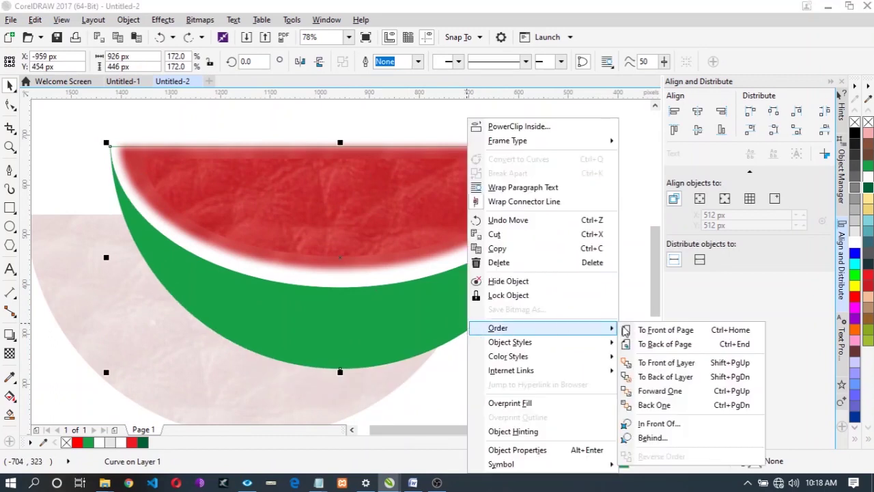
{"action": "left_click", "coordinate": [670, 437]}
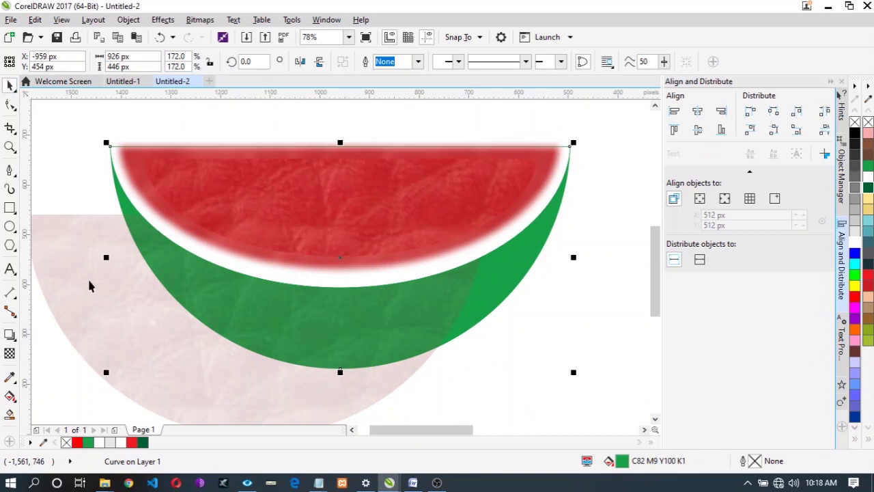
{"action": "left_click", "coordinate": [207, 270]}
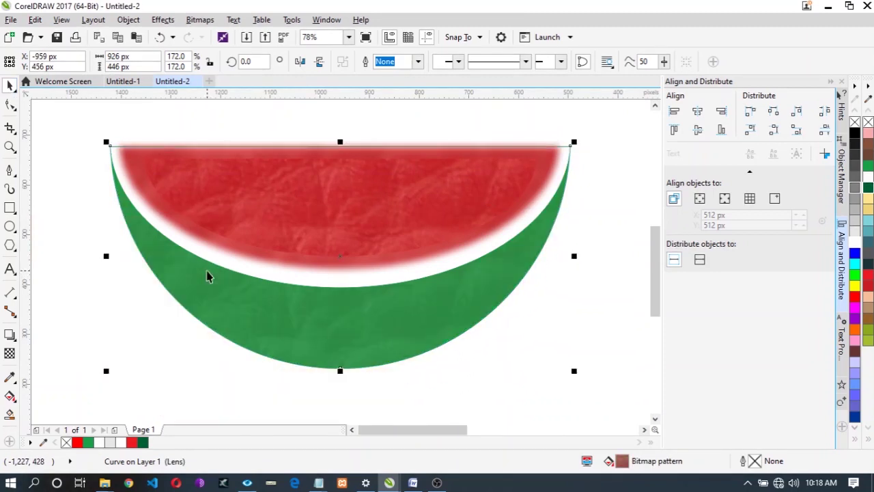
{"action": "left_click", "coordinate": [86, 317]}
Draw a wavy open curve about 926 px wide across the green rind with the Pen tool
{"action": "left_click_drag", "start_coordinate": [656, 261], "coordinate": [657, 255]}
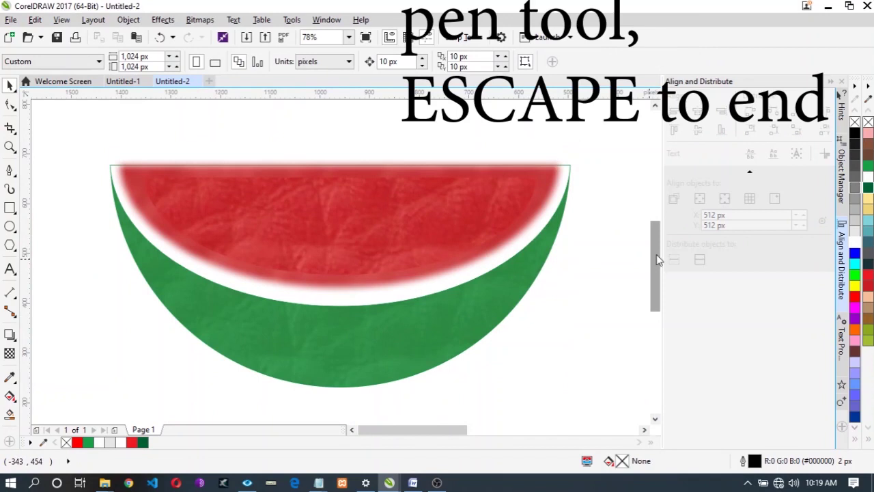
{"action": "left_click", "coordinate": [11, 171]}
{"action": "left_click", "coordinate": [105, 218]}
{"action": "left_click_drag", "start_coordinate": [160, 269], "coordinate": [174, 270]}
{"action": "left_click_drag", "start_coordinate": [223, 321], "coordinate": [256, 330]}
{"action": "left_click_drag", "start_coordinate": [298, 361], "coordinate": [408, 348]}
{"action": "left_click_drag", "start_coordinate": [452, 320], "coordinate": [519, 298]}
{"action": "left_click_drag", "start_coordinate": [565, 276], "coordinate": [595, 273]}
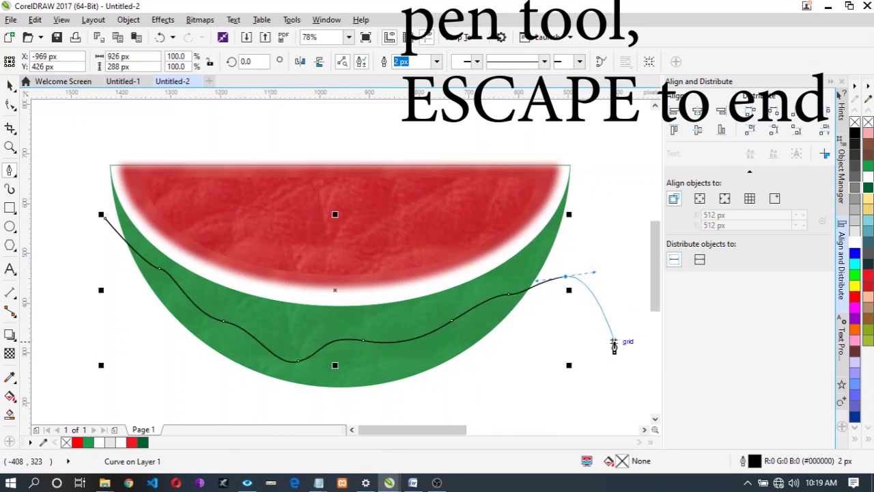
Set the wavy curve's outline to 16 px wide and dark green C93 M34 Y100 K31
{"action": "left_click", "coordinate": [436, 61]}
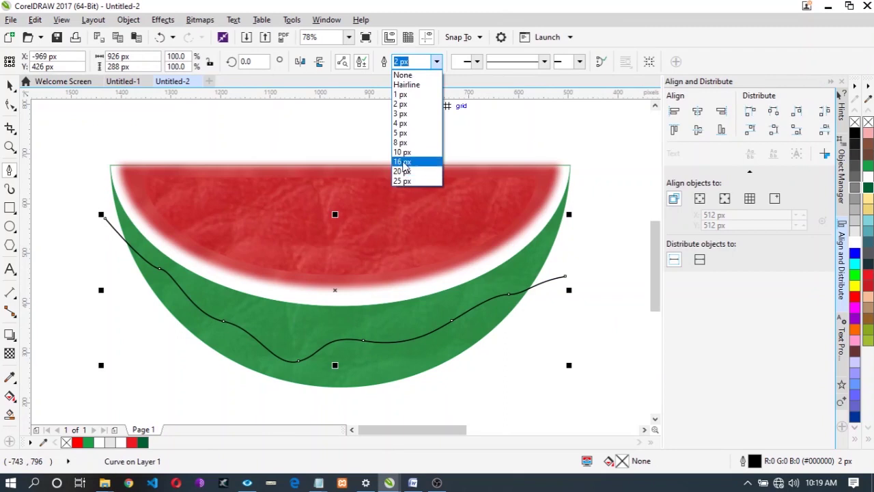
{"action": "left_click", "coordinate": [404, 164]}
{"action": "right_click", "coordinate": [868, 187]}
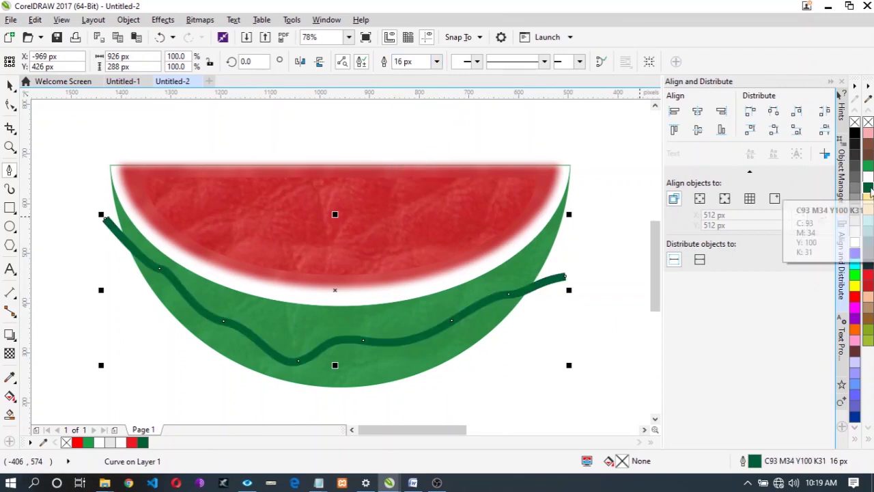
PowerClip the dark green wavy curve inside the rind semicircle
{"action": "right_click", "coordinate": [566, 277]}
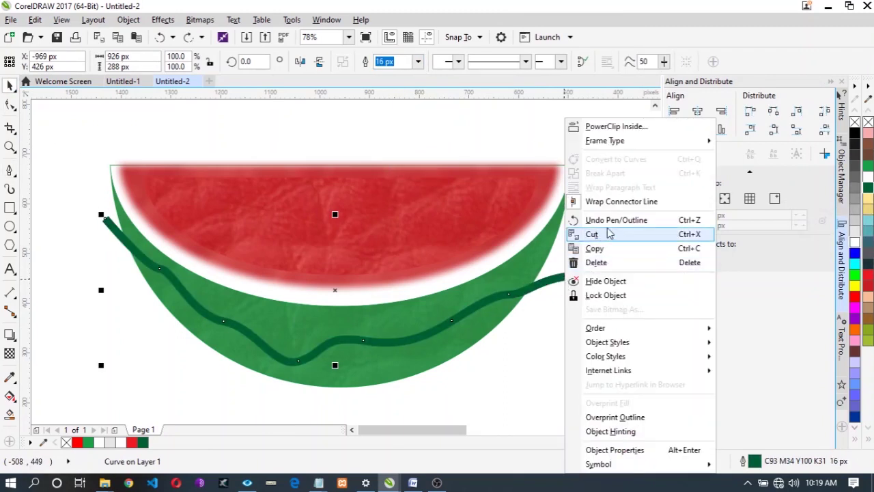
{"action": "left_click", "coordinate": [576, 124]}
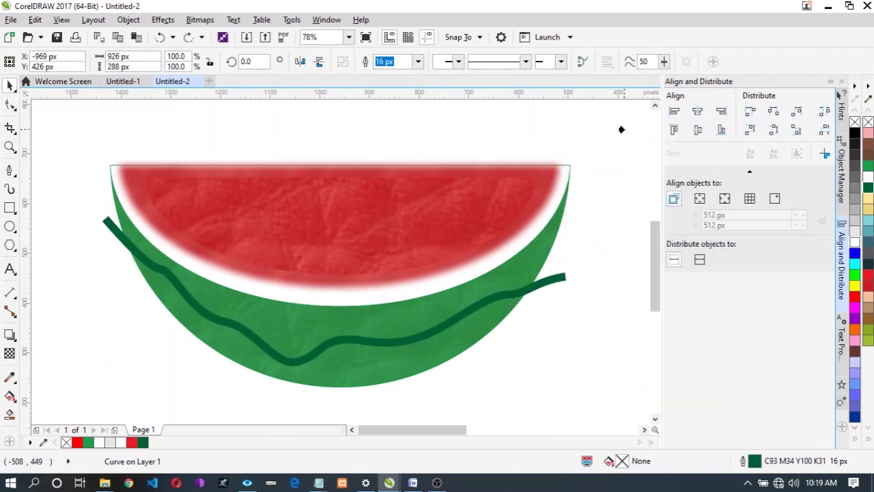
{"action": "left_click", "coordinate": [327, 384]}
{"action": "left_click", "coordinate": [100, 322]}
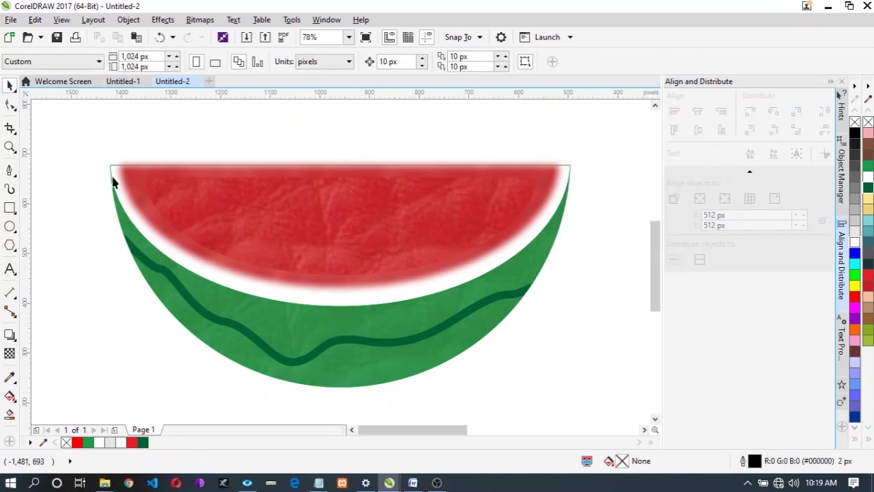
Ungroup the red flesh objects, and move the sharp textured piece aside and undo that move
{"action": "left_click", "coordinate": [332, 273]}
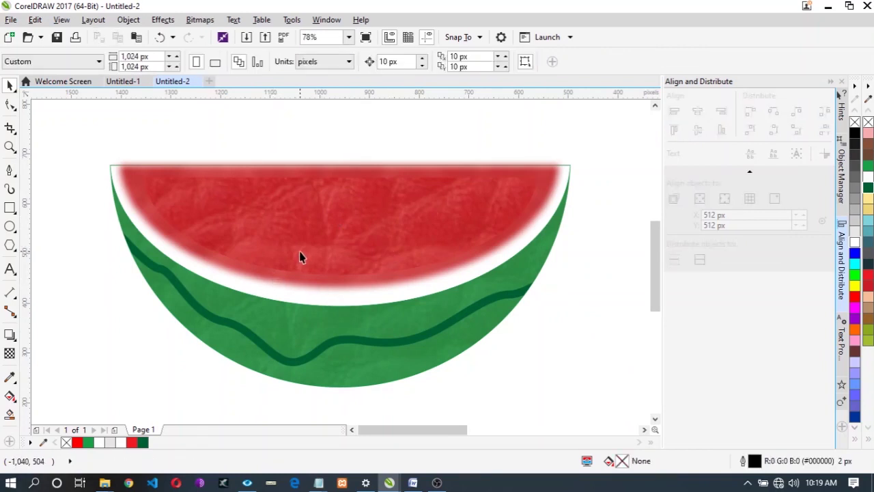
{"action": "right_click", "coordinate": [157, 191]}
{"action": "left_click", "coordinate": [216, 193]}
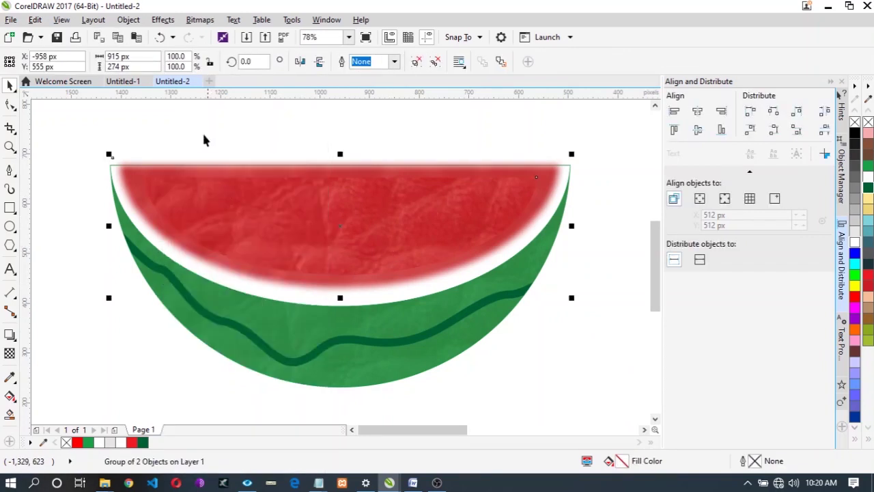
{"action": "left_click", "coordinate": [197, 207]}
{"action": "left_click_drag", "start_coordinate": [198, 207], "coordinate": [302, 164]}
{"action": "key", "text": "ctrl+z"}
Convert the smaller sharp textured red group to a bitmap
{"action": "left_click", "coordinate": [202, 20]}
{"action": "left_click", "coordinate": [207, 34]}
{"action": "left_click", "coordinate": [399, 310]}
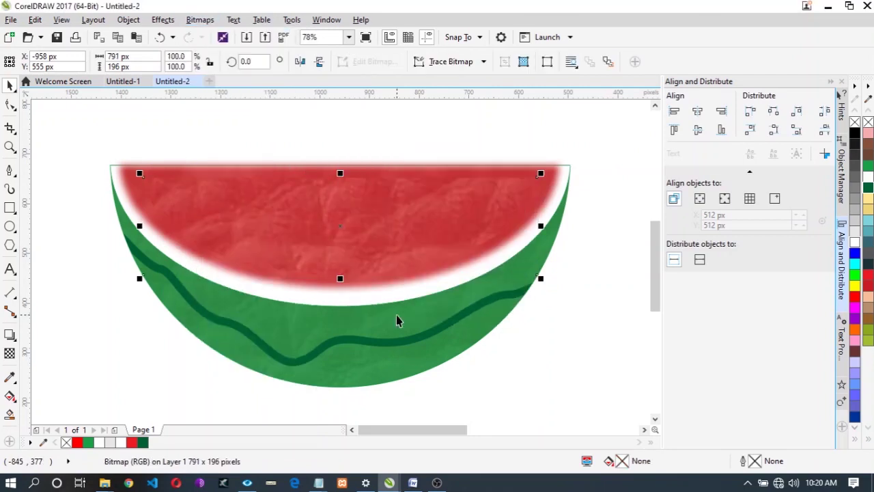
Apply a Gaussian Blur with a 2.8-pixel radius to the textured red flesh bitmap
{"action": "left_click", "coordinate": [201, 20]}
{"action": "mouse_move", "coordinate": [297, 307]}
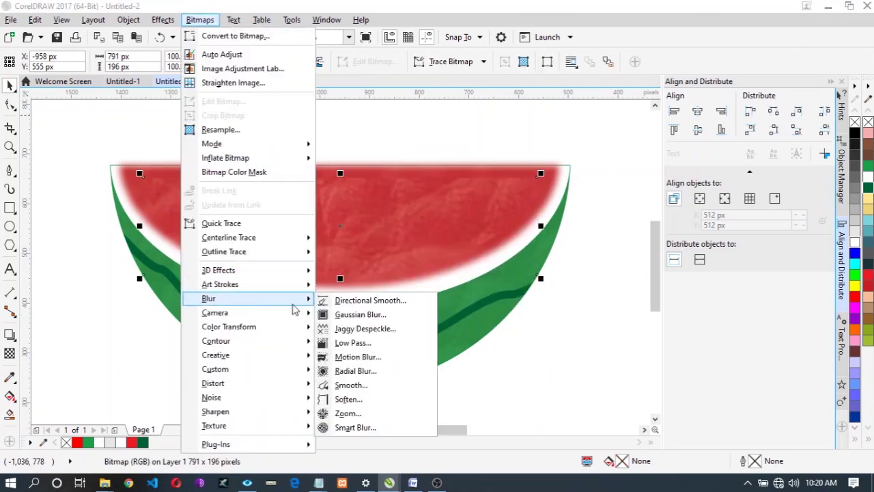
{"action": "left_click", "coordinate": [344, 312]}
{"action": "left_click_drag", "start_coordinate": [454, 230], "coordinate": [552, 344]}
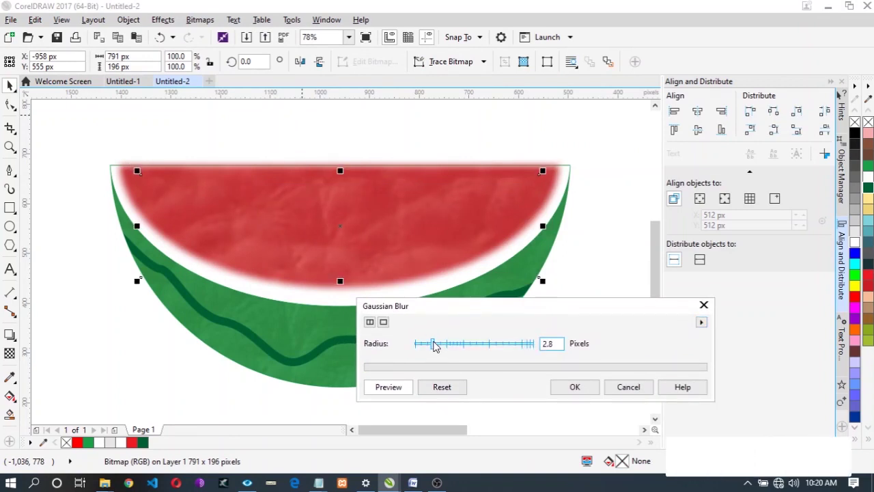
{"action": "left_click", "coordinate": [586, 388]}
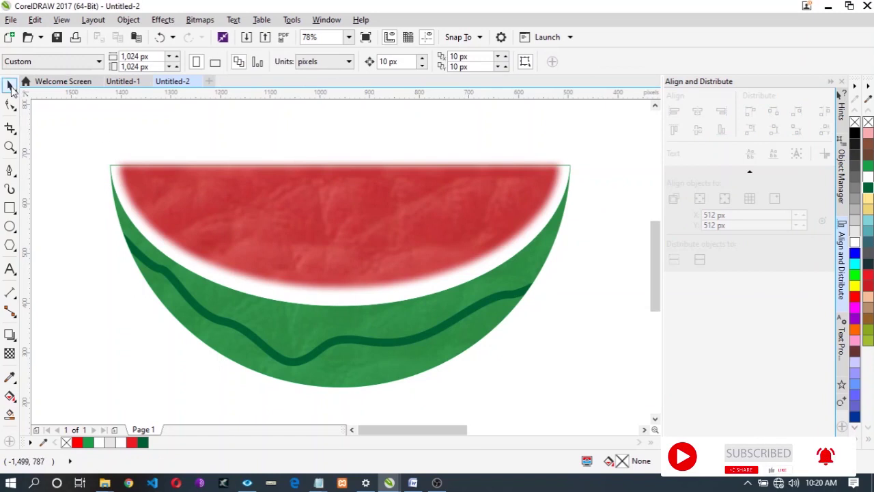
Draw a circle about 620 px in diameter in the empty space left of the watermelon slice
{"action": "left_click_drag", "start_coordinate": [440, 429], "coordinate": [509, 435]}
{"action": "key", "text": "z"}
{"action": "right_click", "coordinate": [269, 287]}
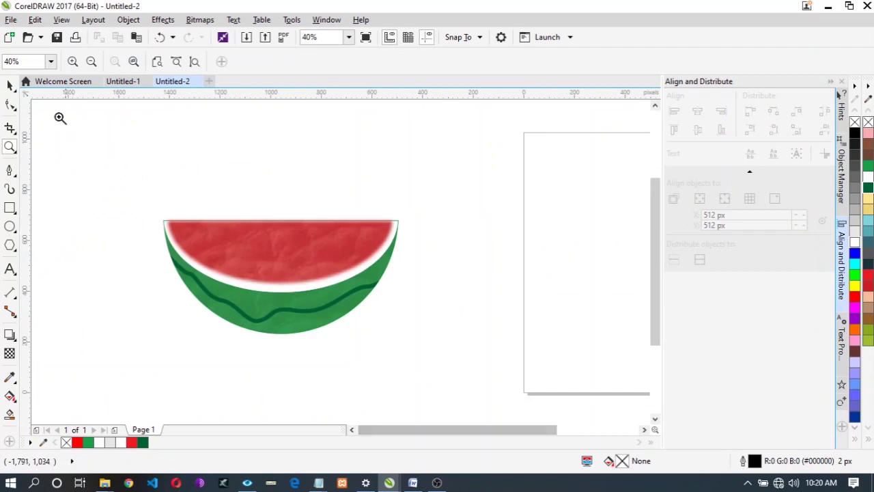
{"action": "left_click", "coordinate": [9, 87]}
{"action": "left_click", "coordinate": [352, 430]}
{"action": "left_click", "coordinate": [353, 430]}
{"action": "left_click", "coordinate": [353, 431]}
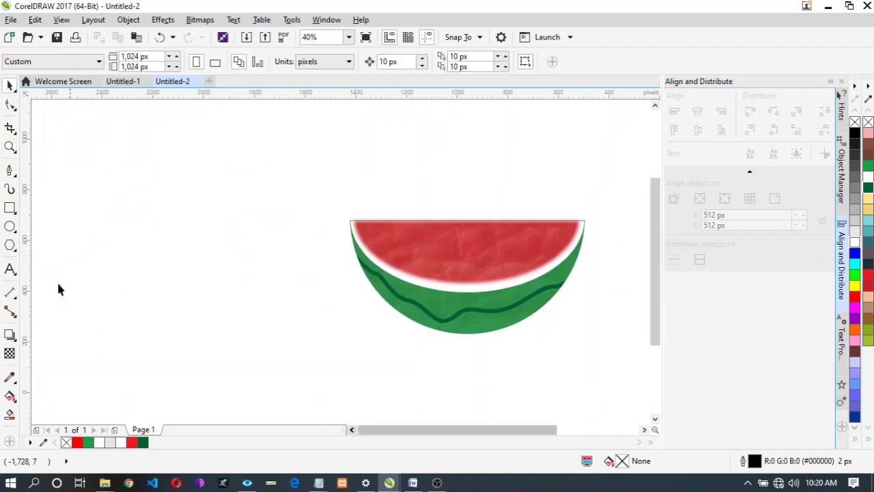
{"action": "left_click", "coordinate": [10, 228]}
{"action": "left_click_drag", "start_coordinate": [166, 207], "coordinate": [318, 348]}
{"action": "left_click_drag", "start_coordinate": [237, 285], "coordinate": [228, 267]}
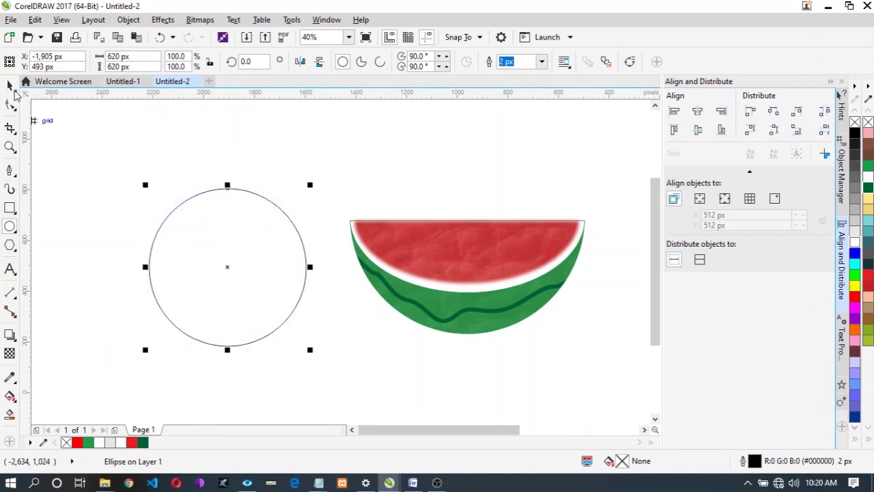
Fill and outline the circle in green C82 M9 Y100 K1 and place a duplicate offset up and to its right
{"action": "left_click", "coordinate": [88, 442]}
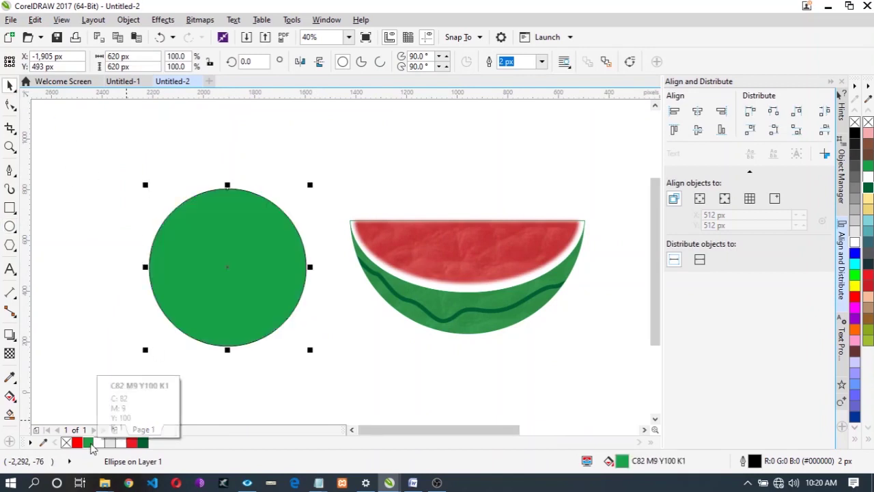
{"action": "left_click", "coordinate": [213, 281]}
{"action": "right_click", "coordinate": [213, 281]}
{"action": "left_click", "coordinate": [260, 249]}
{"action": "right_click", "coordinate": [348, 361]}
{"action": "left_click", "coordinate": [374, 297]}
{"action": "left_click_drag", "start_coordinate": [252, 264], "coordinate": [292, 220]}
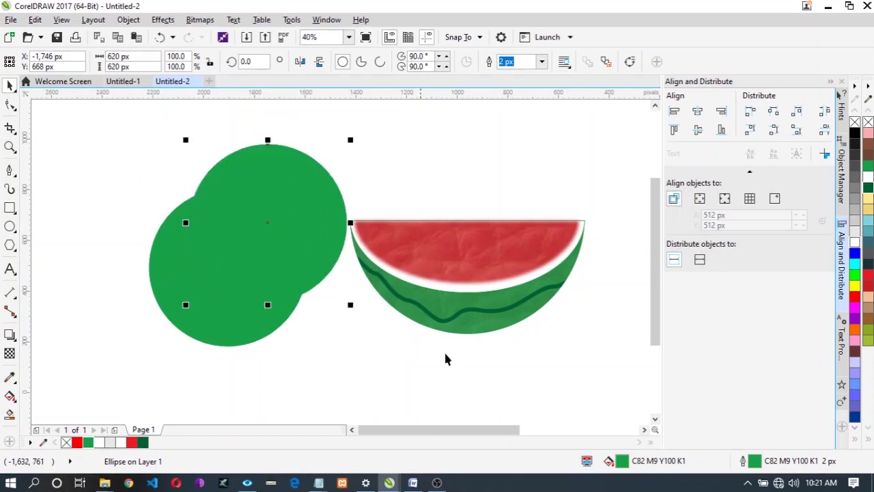
Fill the duplicate circle with the Red Leather bitmap pattern and remove its outline
{"action": "double_click", "coordinate": [621, 461]}
{"action": "left_click", "coordinate": [290, 136]}
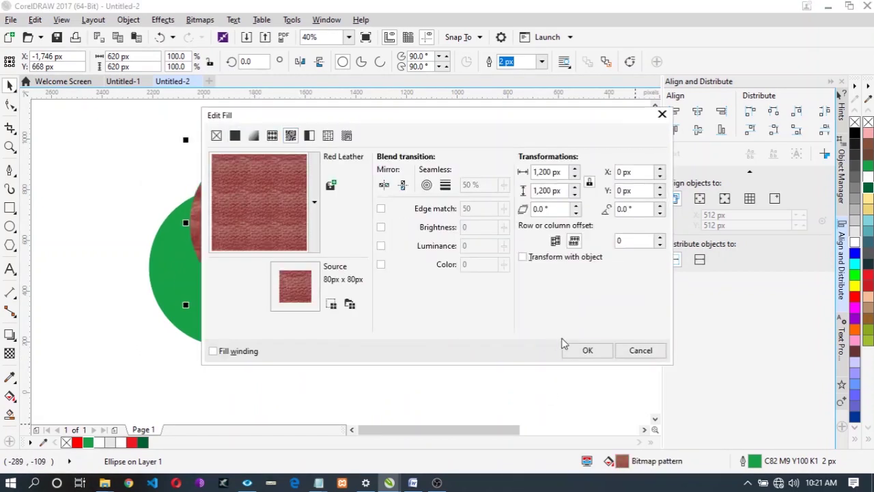
{"action": "left_click", "coordinate": [576, 352]}
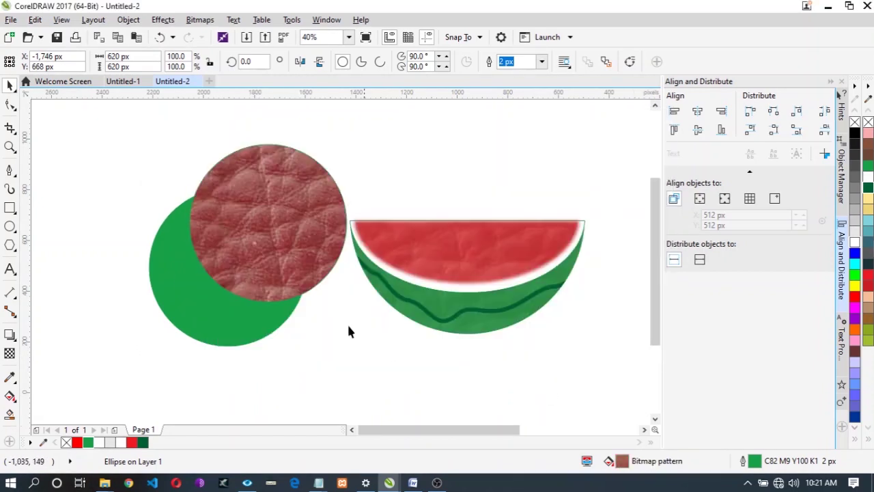
{"action": "left_click", "coordinate": [167, 305]}
{"action": "left_click", "coordinate": [250, 207]}
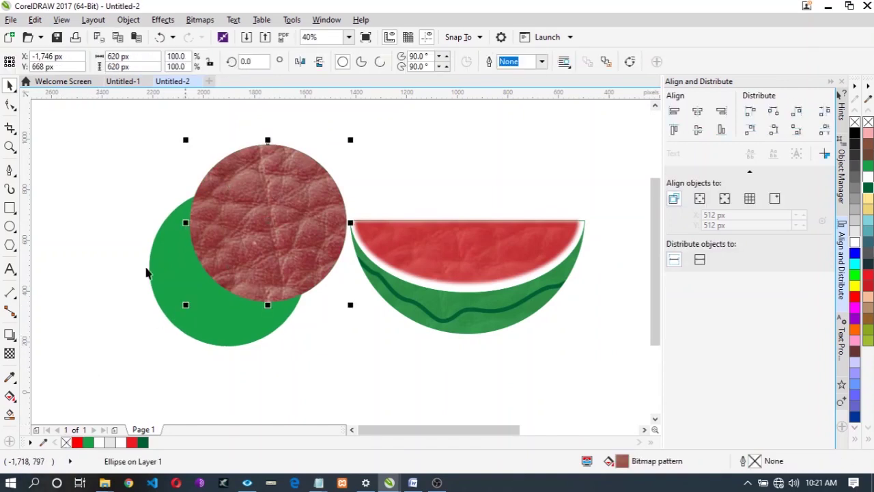
Apply a strong uniform transparency to the leather-patterned circle so it becomes a faint texture
{"action": "left_click", "coordinate": [10, 353]}
{"action": "left_click", "coordinate": [28, 62]}
{"action": "mouse_move", "coordinate": [307, 63]}
{"action": "left_mouse_down"}
{"action": "mouse_move", "coordinate": [318, 78]}
{"action": "mouse_move", "coordinate": [306, 80]}
{"action": "left_mouse_up"}
{"action": "left_click", "coordinate": [8, 85]}
Align the transparent texture circle with the green circle, centred both horizontally and vertically
{"action": "left_click", "coordinate": [209, 334], "text": "shift"}
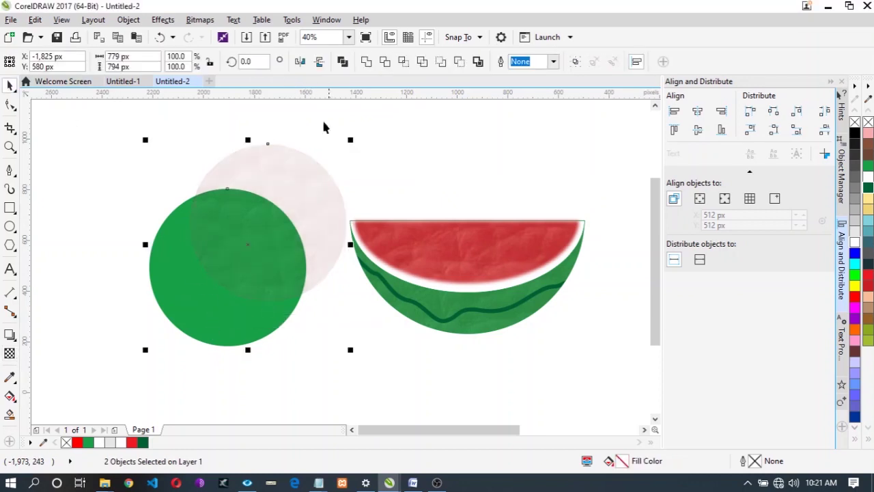
{"action": "left_click", "coordinate": [698, 112]}
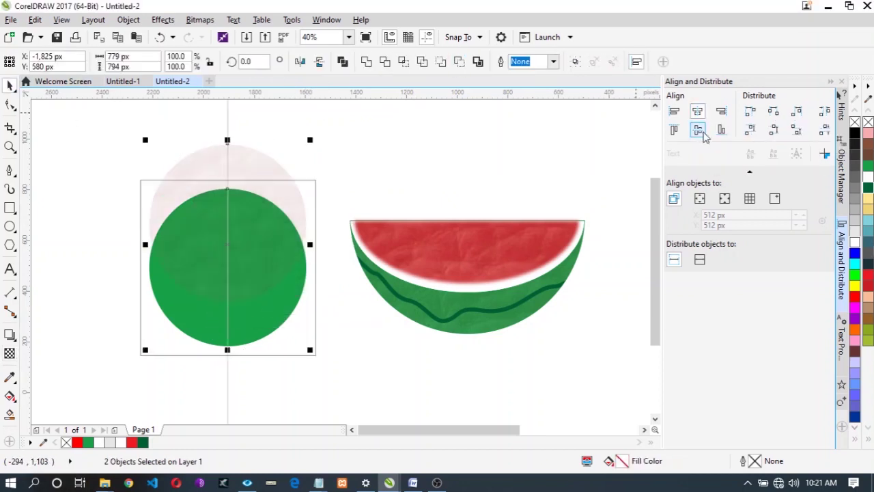
{"action": "left_click", "coordinate": [698, 130]}
{"action": "left_click", "coordinate": [102, 253]}
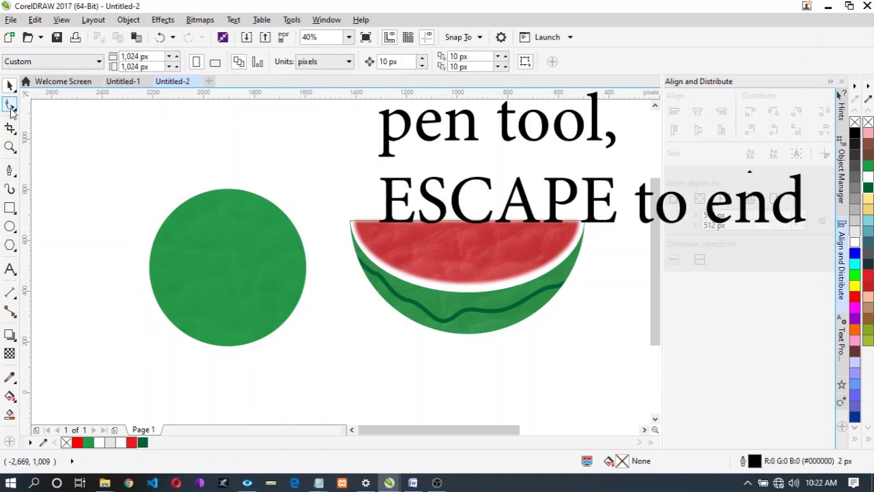
Draw a wavy Pen curve about 642 px by 273 px across the upper half of the green circle
{"action": "left_click", "coordinate": [9, 171]}
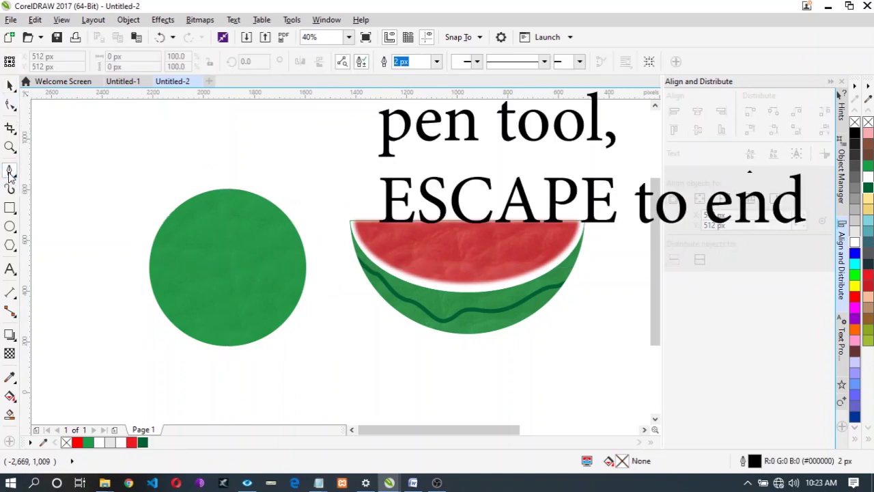
{"action": "left_click", "coordinate": [145, 274]}
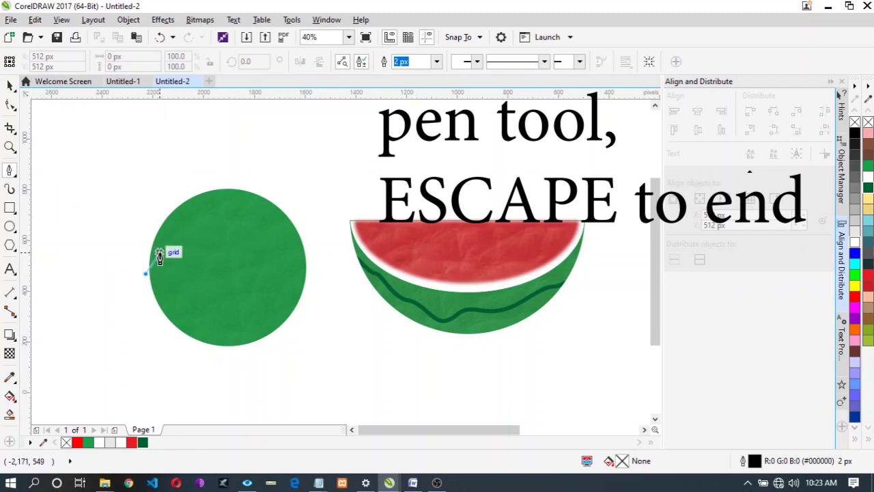
{"action": "left_click", "coordinate": [160, 253]}
{"action": "left_click", "coordinate": [179, 264]}
{"action": "left_click", "coordinate": [195, 241]}
{"action": "mouse_move", "coordinate": [234, 226]}
{"action": "left_mouse_down"}
{"action": "mouse_move", "coordinate": [267, 236]}
{"action": "mouse_move", "coordinate": [283, 220]}
{"action": "mouse_move", "coordinate": [269, 236]}
{"action": "mouse_move", "coordinate": [282, 218]}
{"action": "mouse_move", "coordinate": [327, 214]}
{"action": "left_mouse_up"}
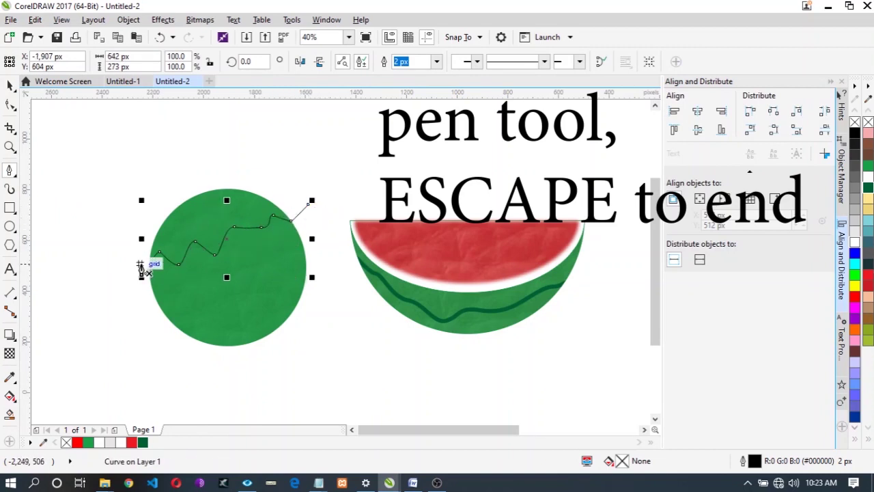
Draw a second wavy Pen curve about 734 px by 194 px across the lower half of the green circle
{"action": "left_click", "coordinate": [142, 265]}
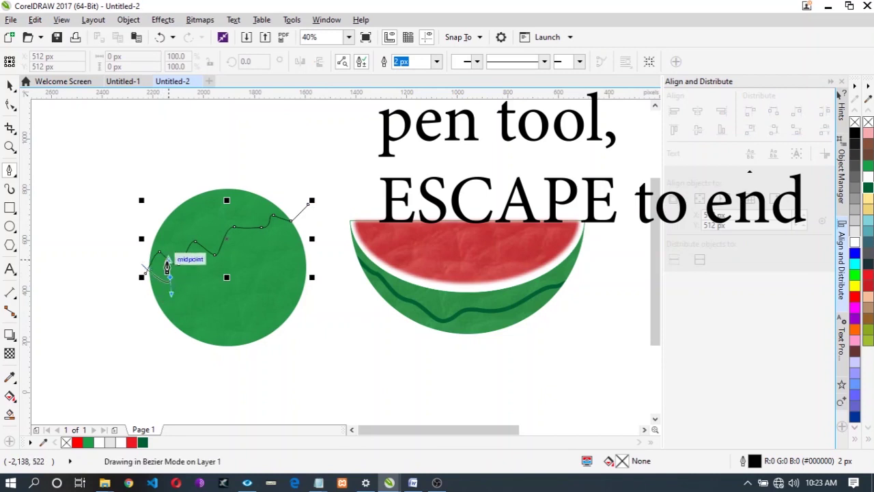
{"action": "left_click", "coordinate": [171, 277]}
{"action": "left_click_drag", "start_coordinate": [186, 300], "coordinate": [224, 309]}
{"action": "left_click_drag", "start_coordinate": [244, 295], "coordinate": [248, 297]}
{"action": "left_click_drag", "start_coordinate": [258, 313], "coordinate": [282, 292]}
{"action": "left_click", "coordinate": [297, 300]}
{"action": "key", "text": "Escape"}
Set both wavy curves' outlines to 16 px wide and dark green C93 M34 Y100 K31
{"action": "left_click", "coordinate": [9, 85]}
{"action": "left_click", "coordinate": [306, 208]}
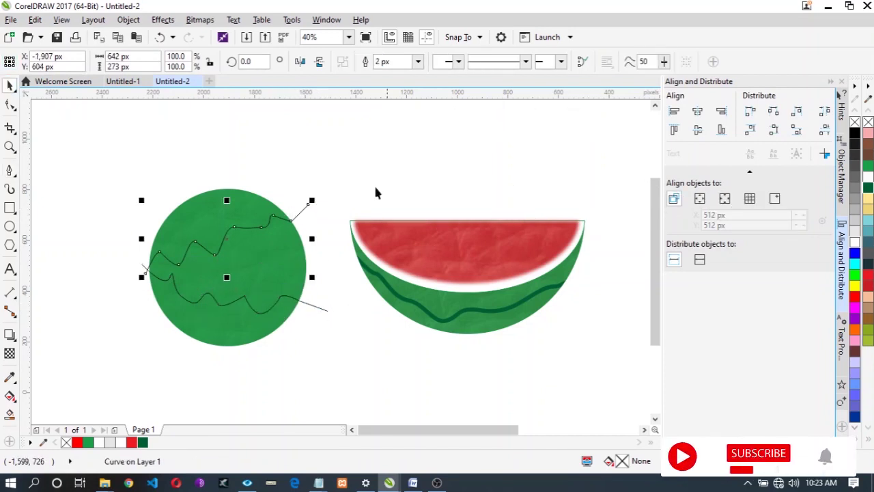
{"action": "left_click", "coordinate": [319, 307]}
{"action": "left_click", "coordinate": [421, 62]}
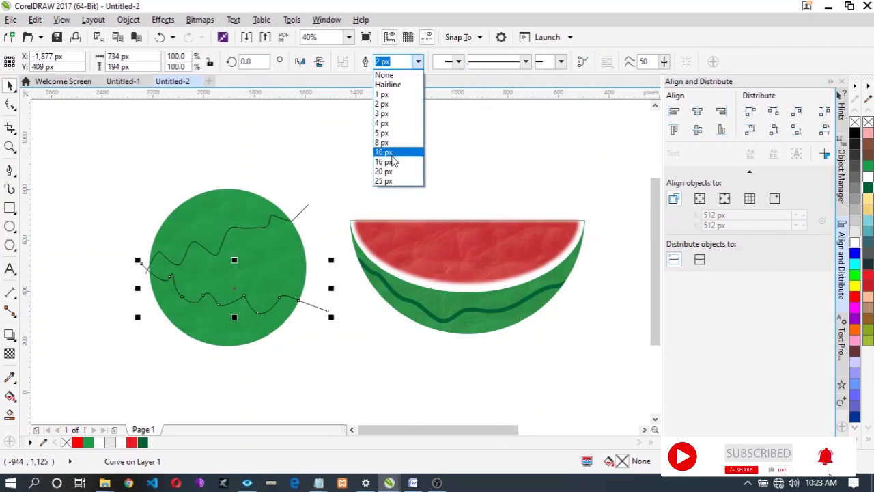
{"action": "left_click", "coordinate": [391, 159]}
{"action": "left_click", "coordinate": [301, 207]}
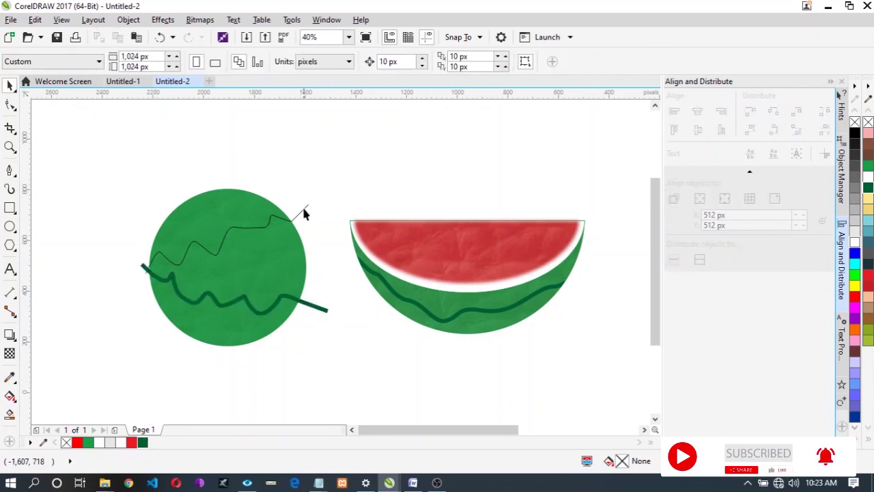
{"action": "left_click", "coordinate": [301, 207]}
{"action": "left_click", "coordinate": [418, 61]}
{"action": "left_click", "coordinate": [393, 161]}
{"action": "right_click", "coordinate": [142, 444]}
PowerClip both dark green wavy curves inside the textured circle
{"action": "left_click", "coordinate": [316, 313]}
{"action": "right_click", "coordinate": [320, 308]}
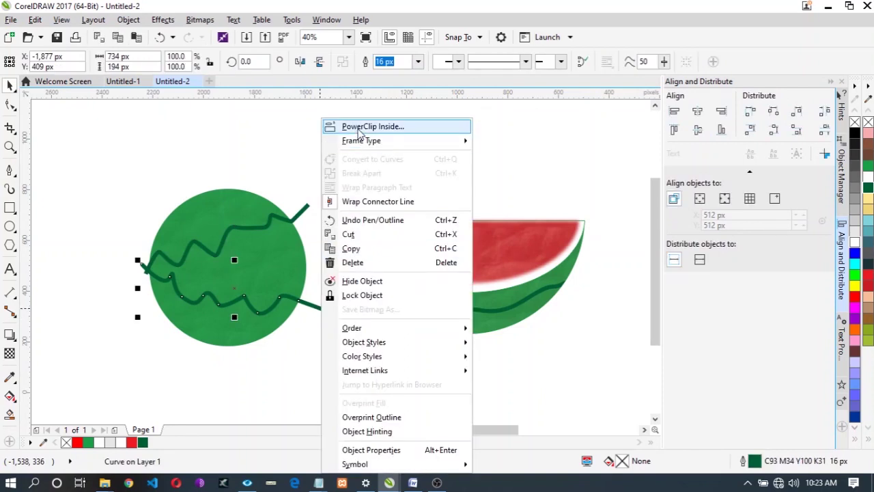
{"action": "left_click", "coordinate": [358, 131]}
{"action": "left_click", "coordinate": [250, 269]}
{"action": "right_click", "coordinate": [304, 214]}
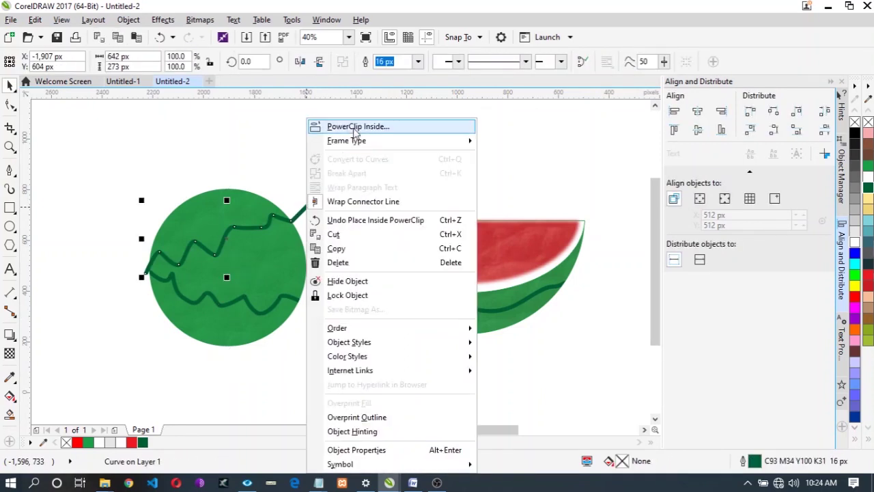
{"action": "left_click", "coordinate": [355, 127]}
{"action": "left_click", "coordinate": [271, 255]}
{"action": "left_click", "coordinate": [105, 266]}
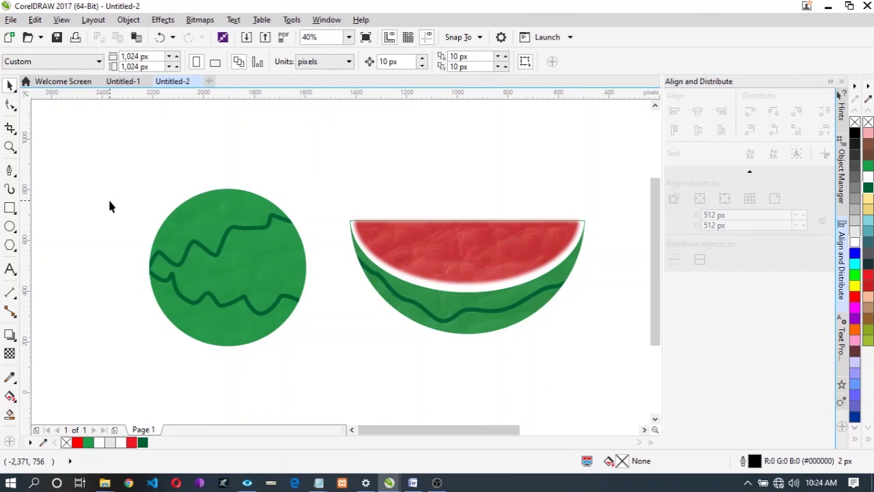
{"action": "left_click", "coordinate": [203, 203]}
{"action": "left_click_drag", "start_coordinate": [203, 203], "coordinate": [255, 196]}
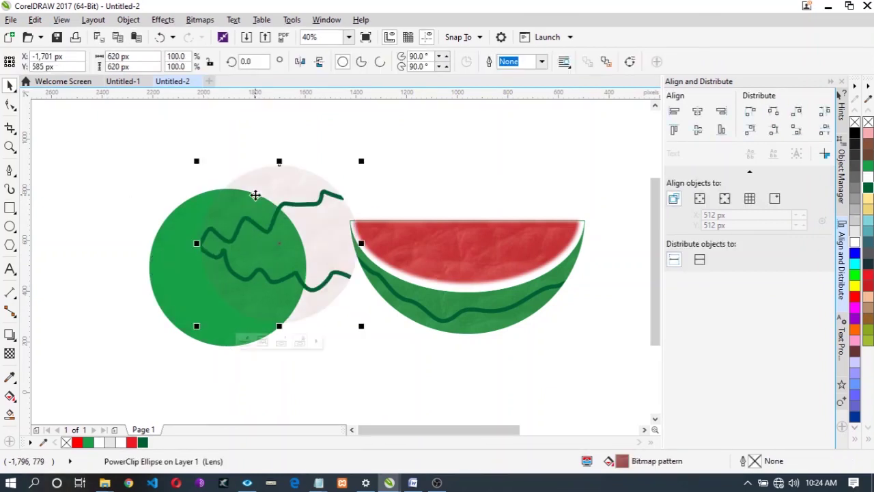
{"action": "key", "text": "ctrl+z"}
Move the striped textured circle upward and change the plain green circle beneath it to a fountain fill
{"action": "left_click_drag", "start_coordinate": [239, 268], "coordinate": [244, 222]}
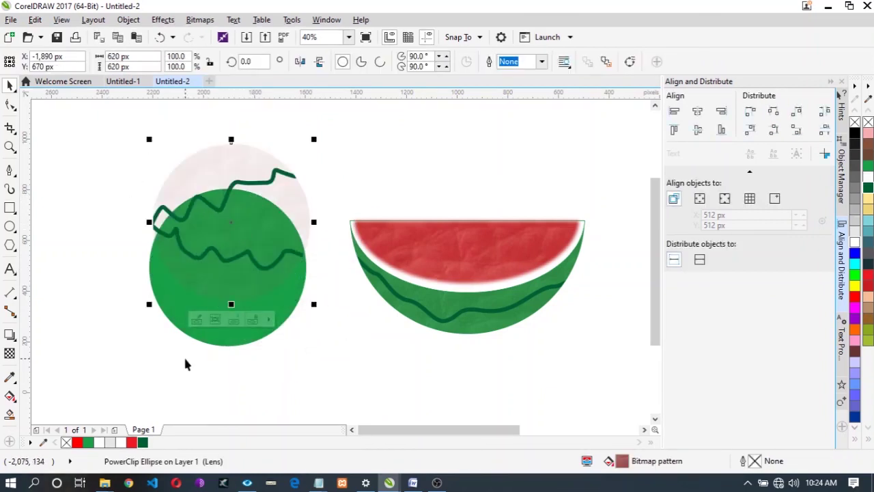
{"action": "left_click", "coordinate": [200, 333]}
{"action": "double_click", "coordinate": [622, 462]}
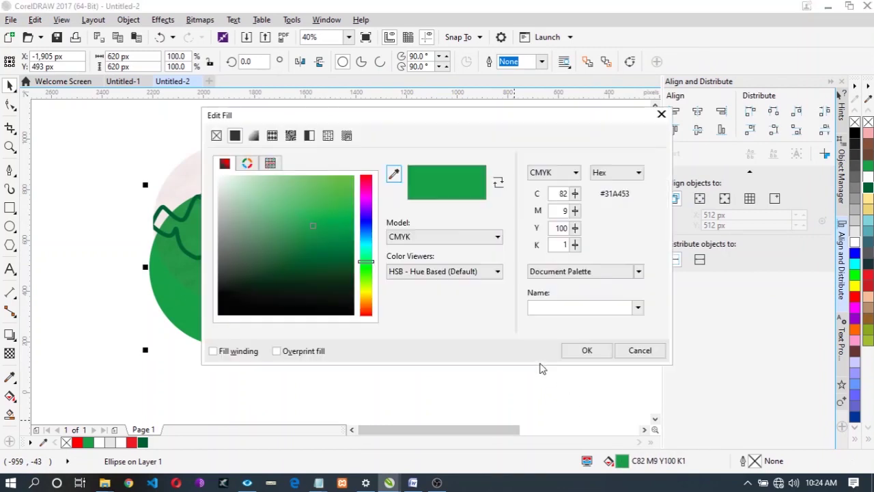
{"action": "left_click", "coordinate": [253, 137]}
{"action": "left_click_drag", "start_coordinate": [312, 113], "coordinate": [471, 128]}
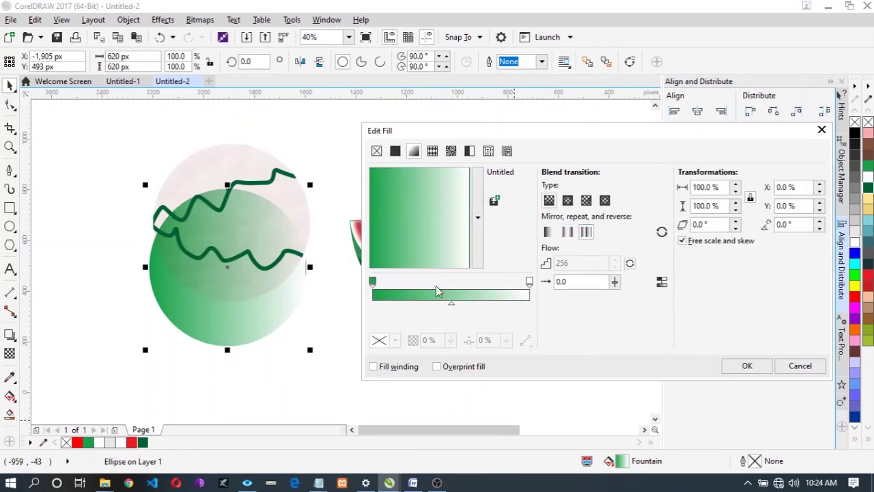
Change the gradient's white end colour to green C82 M9 Y100 K1, sampled from the document palette
{"action": "left_click", "coordinate": [530, 282]}
{"action": "left_click", "coordinate": [395, 340]}
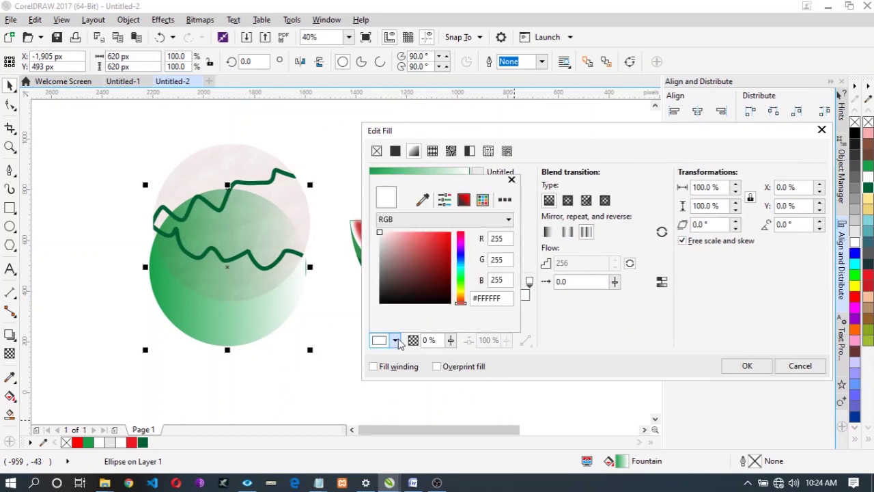
{"action": "left_click", "coordinate": [424, 199]}
{"action": "left_click", "coordinate": [89, 442]}
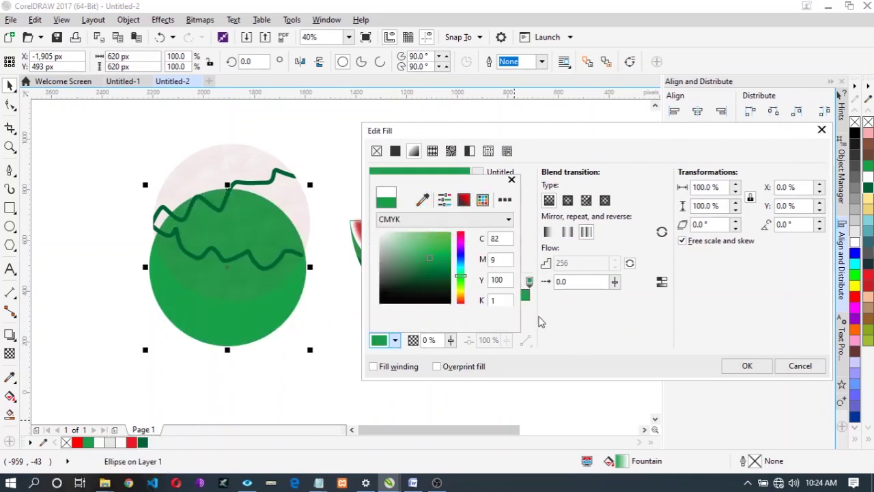
Add light green colour stops to the gradient at 25% and 70%, using C64 M0 Y74 K0 for the first
{"action": "double_click", "coordinate": [413, 284]}
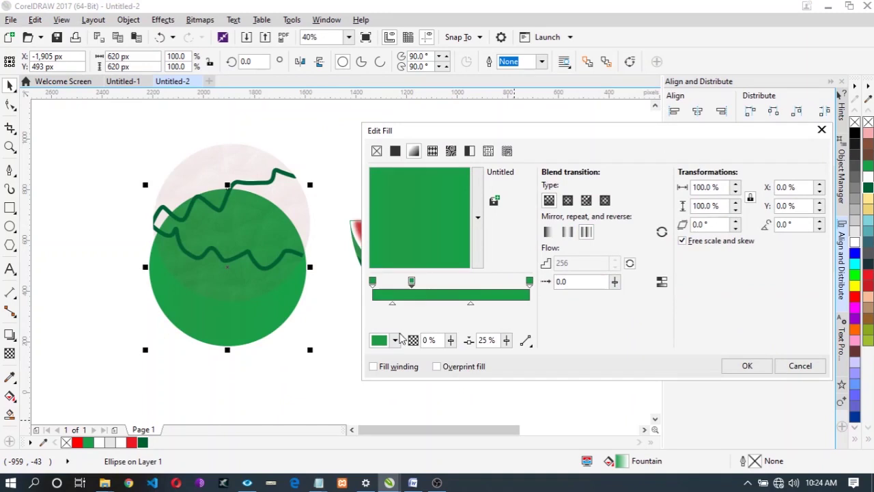
{"action": "left_click", "coordinate": [395, 341]}
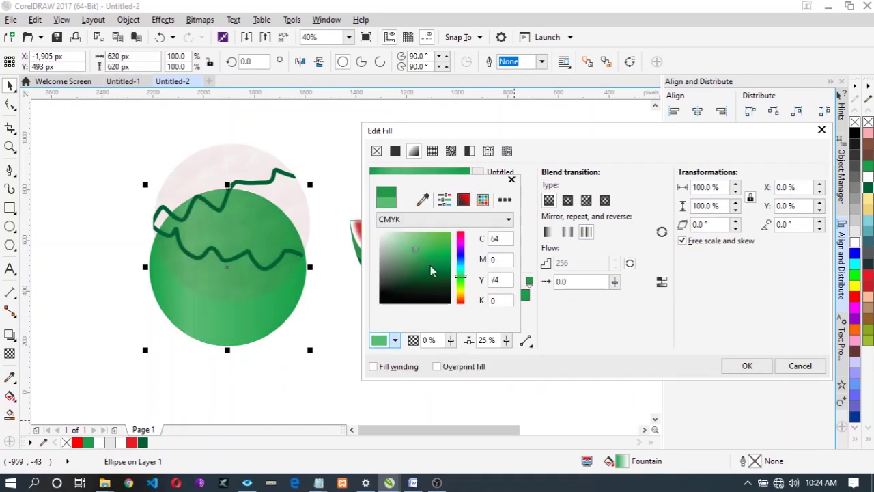
{"action": "left_click", "coordinate": [534, 333]}
{"action": "double_click", "coordinate": [482, 285]}
{"action": "left_click", "coordinate": [395, 340]}
{"action": "left_click", "coordinate": [586, 304]}
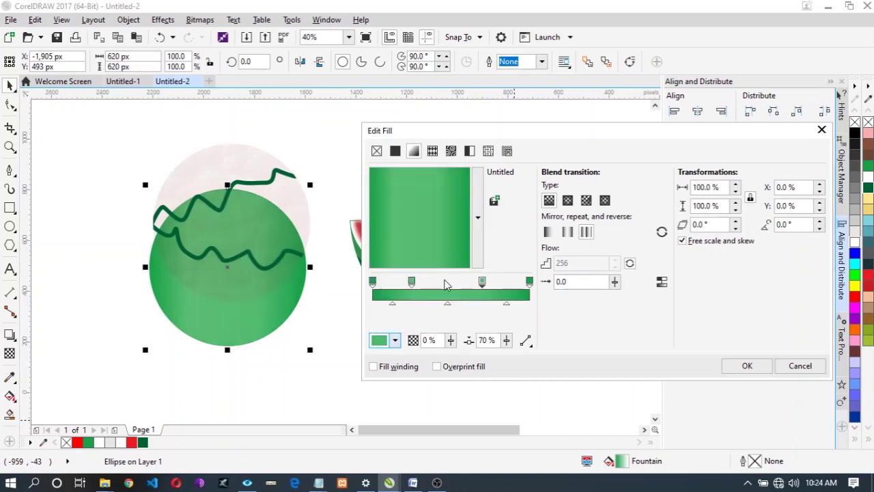
Add a gradient stop at 46% and colour it dark green C93 M34 Y100 K31, sampled from the document palette
{"action": "left_click", "coordinate": [394, 340]}
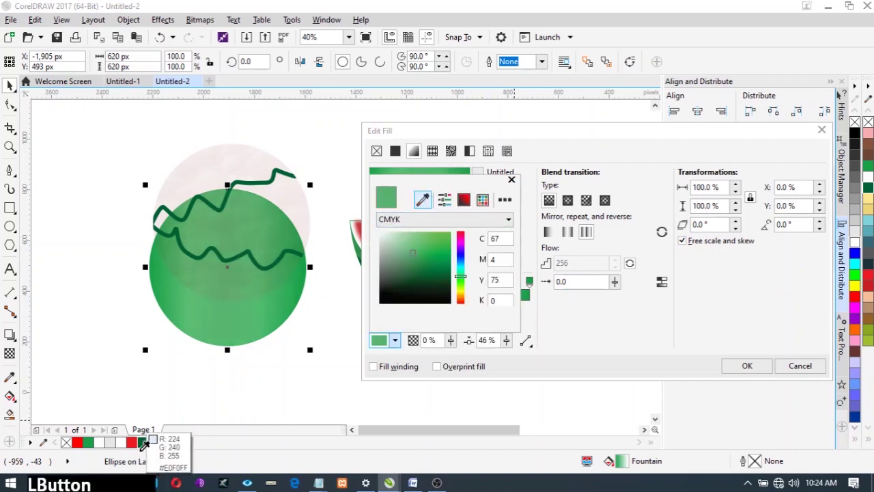
{"action": "left_click", "coordinate": [142, 442]}
{"action": "left_click", "coordinate": [542, 322]}
Set the blend midpoint before the dark green stop to 48% and rotate the gradient to 265.5°
{"action": "left_click_drag", "start_coordinate": [463, 303], "coordinate": [428, 305]}
{"action": "left_click_drag", "start_coordinate": [451, 259], "coordinate": [419, 264]}
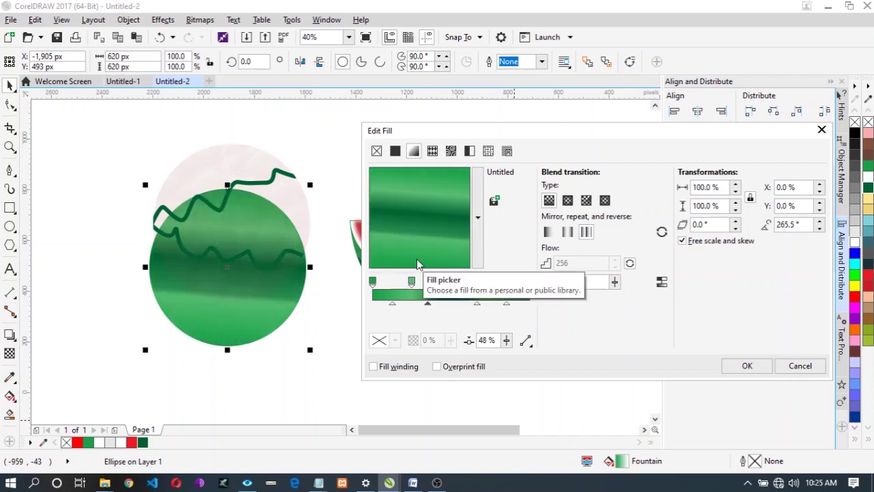
Apply the gradient fill, then centre the textured, striped overlay on the green circle both horizontally and vertically
{"action": "left_click", "coordinate": [747, 365]}
{"action": "left_click", "coordinate": [340, 311]}
{"action": "left_click", "coordinate": [283, 187]}
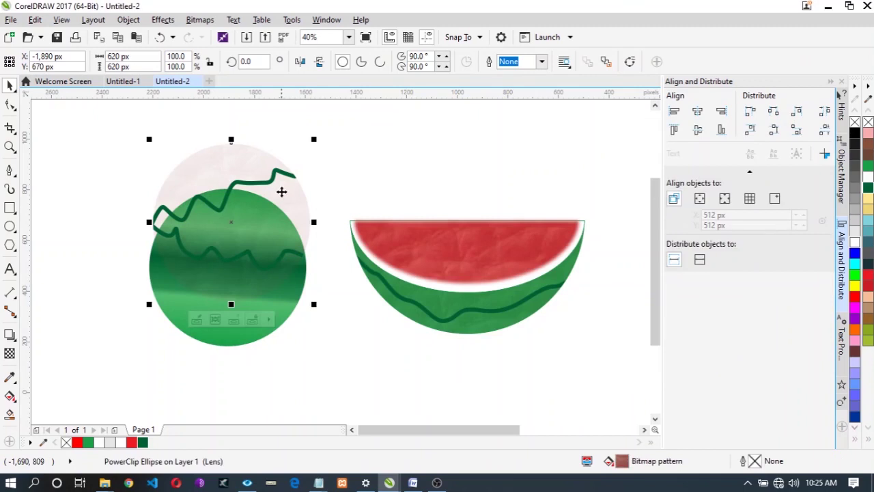
{"action": "left_click", "coordinate": [234, 345], "text": "shift"}
{"action": "left_click", "coordinate": [697, 111]}
{"action": "left_click", "coordinate": [698, 130]}
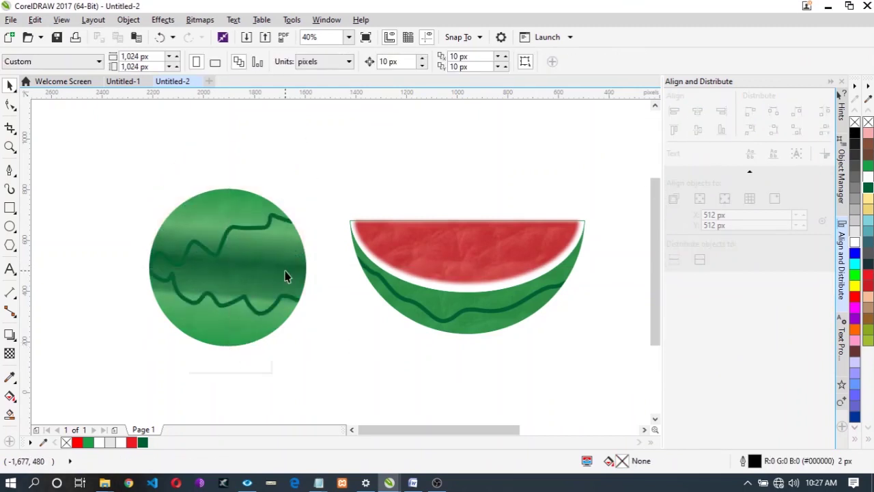
Shift the striped overlay up off the green circle and recolour the circle gradient's dark green 46% stop to a lighter green
{"action": "left_click", "coordinate": [286, 270]}
{"action": "left_click_drag", "start_coordinate": [286, 271], "coordinate": [286, 214]}
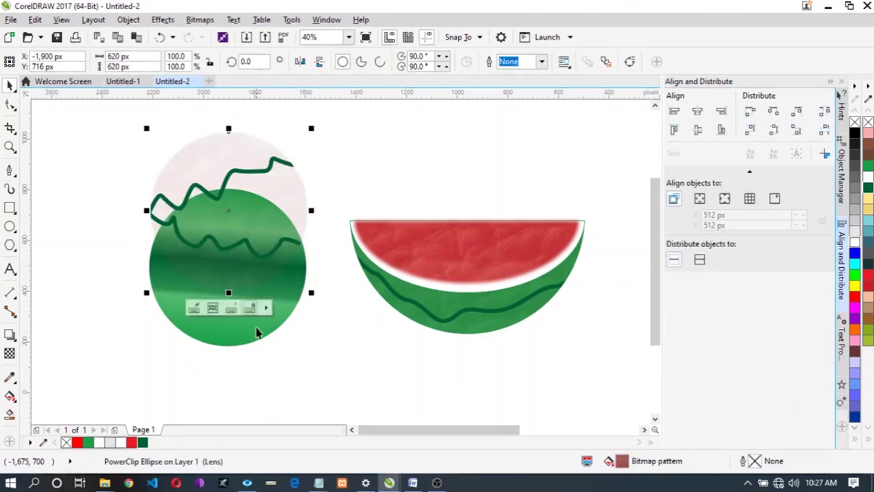
{"action": "left_click", "coordinate": [249, 339]}
{"action": "double_click", "coordinate": [621, 461]}
{"action": "left_click", "coordinate": [284, 274]}
{"action": "left_click", "coordinate": [235, 316]}
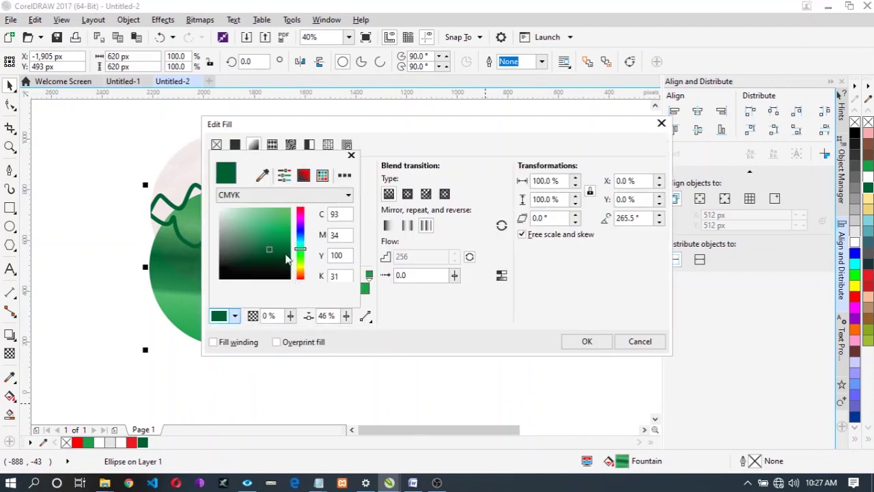
{"action": "left_click", "coordinate": [588, 341]}
{"action": "left_click", "coordinate": [587, 342]}
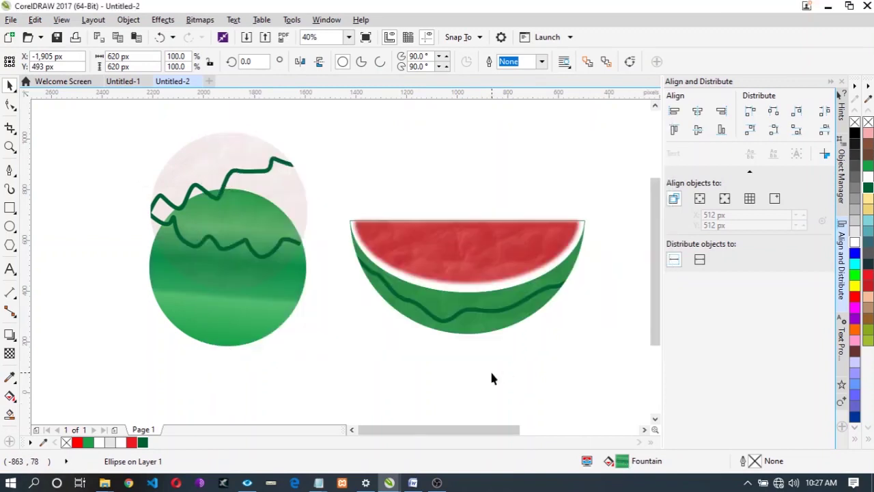
Realign the textured, striped overlay with the green circle so their centres coincide horizontally and vertically, and clear the selection
{"action": "left_click", "coordinate": [241, 321]}
{"action": "left_click", "coordinate": [241, 337], "text": "shift"}
{"action": "left_click", "coordinate": [697, 111]}
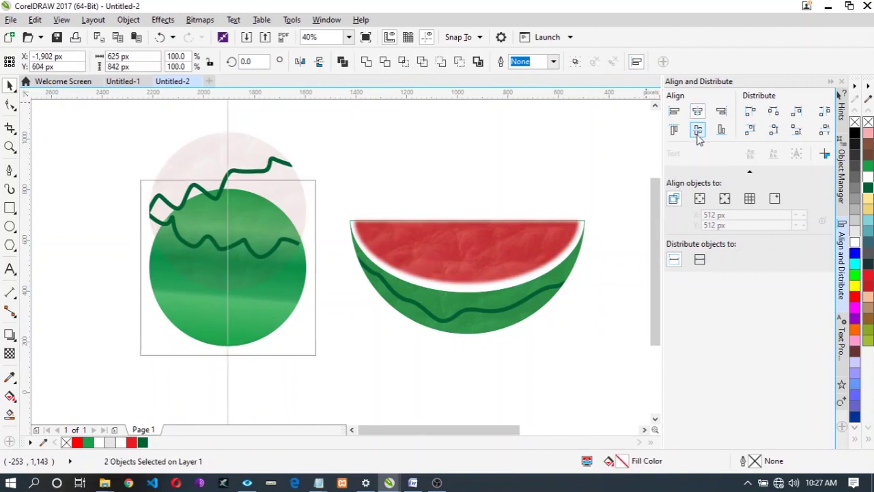
{"action": "left_click", "coordinate": [698, 131]}
{"action": "left_click", "coordinate": [463, 164]}
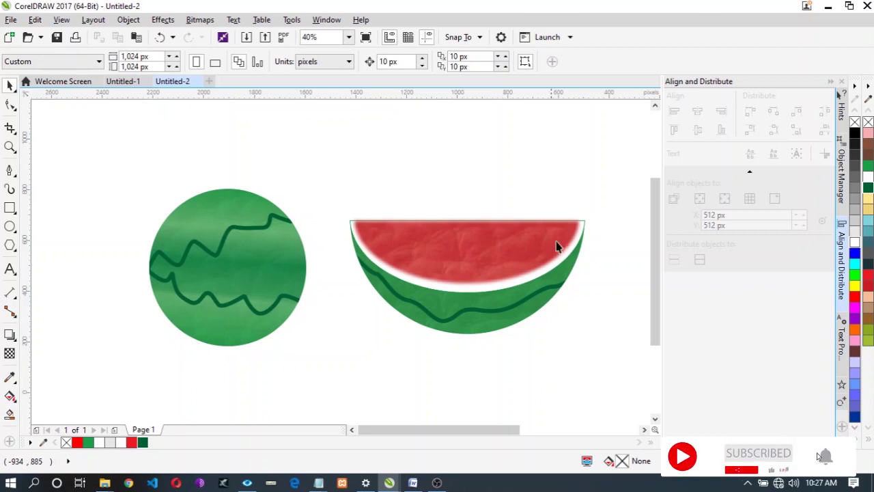
{"action": "key", "text": "z"}
{"action": "left_click_drag", "start_coordinate": [347, 212], "coordinate": [607, 349]}
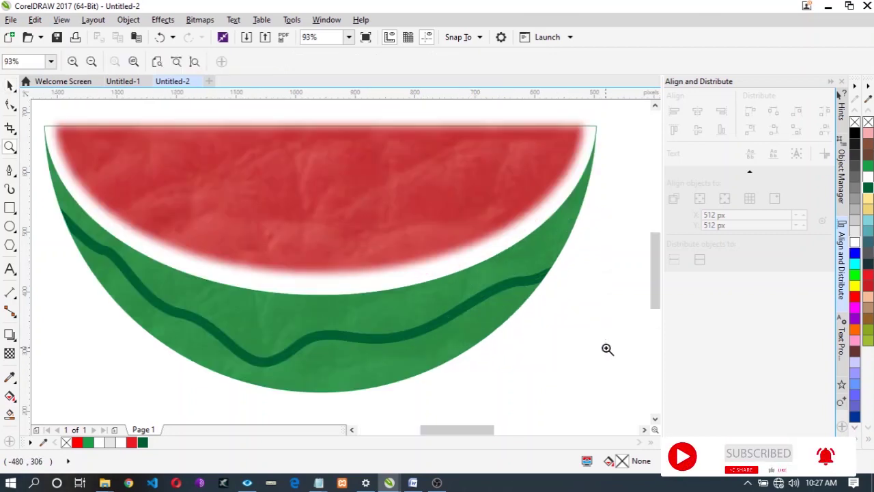
{"action": "left_click", "coordinate": [10, 84]}
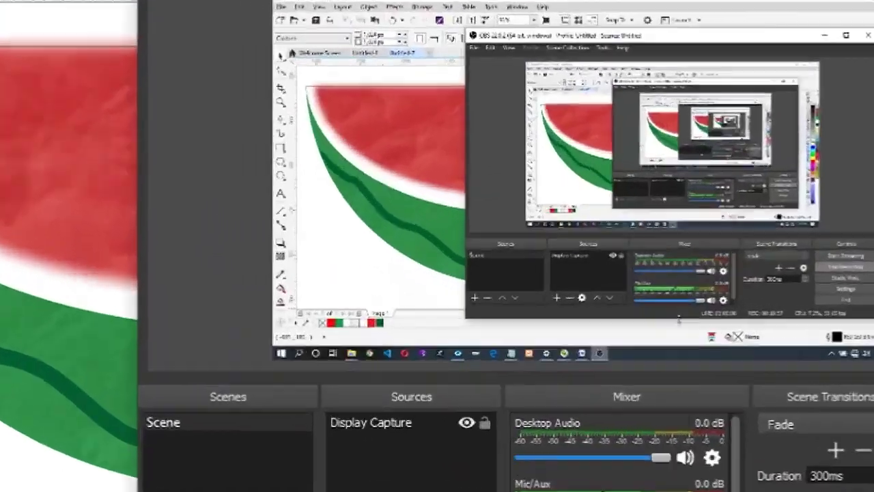